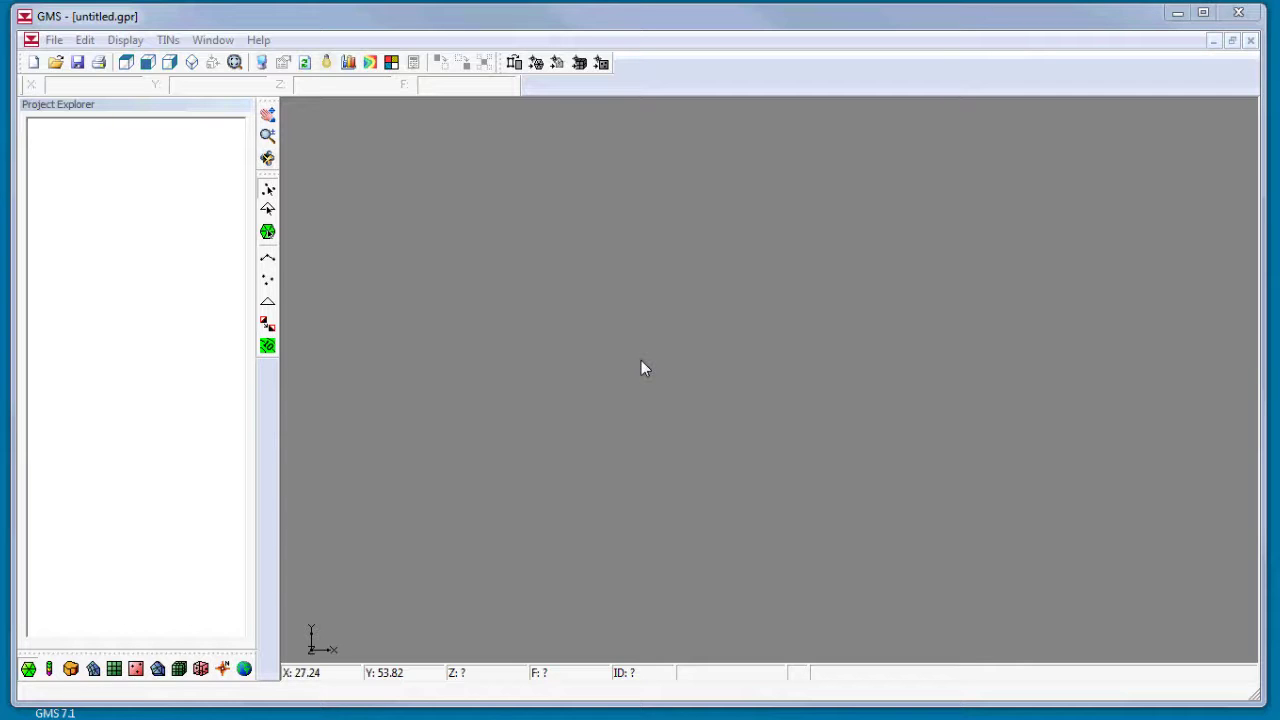
# Open the run1.gpr project
pyautogui.click(55, 62)
pyautogui.click(515, 278)
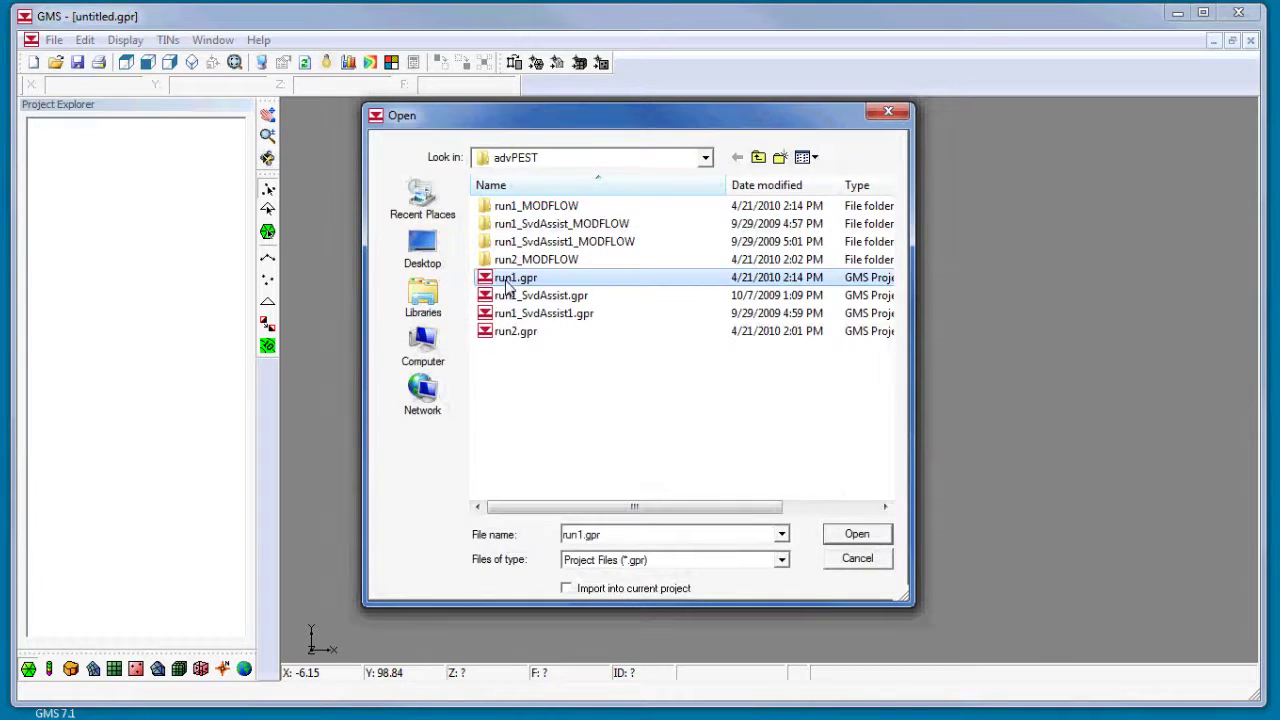
pyautogui.click(868, 545)
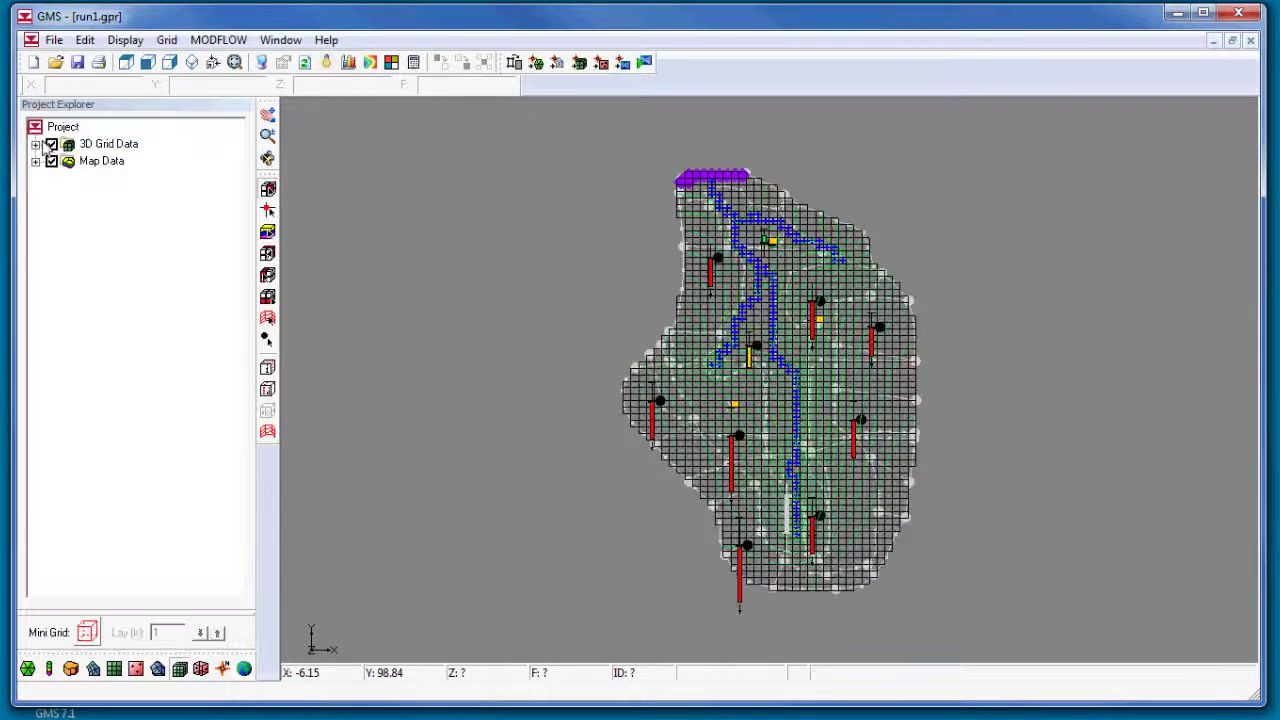
# Expand the grid, run1 MODFLOW and BigVal tree items, and make Observation Wells the active coverage
pyautogui.click(36, 144)
pyautogui.click(53, 161)
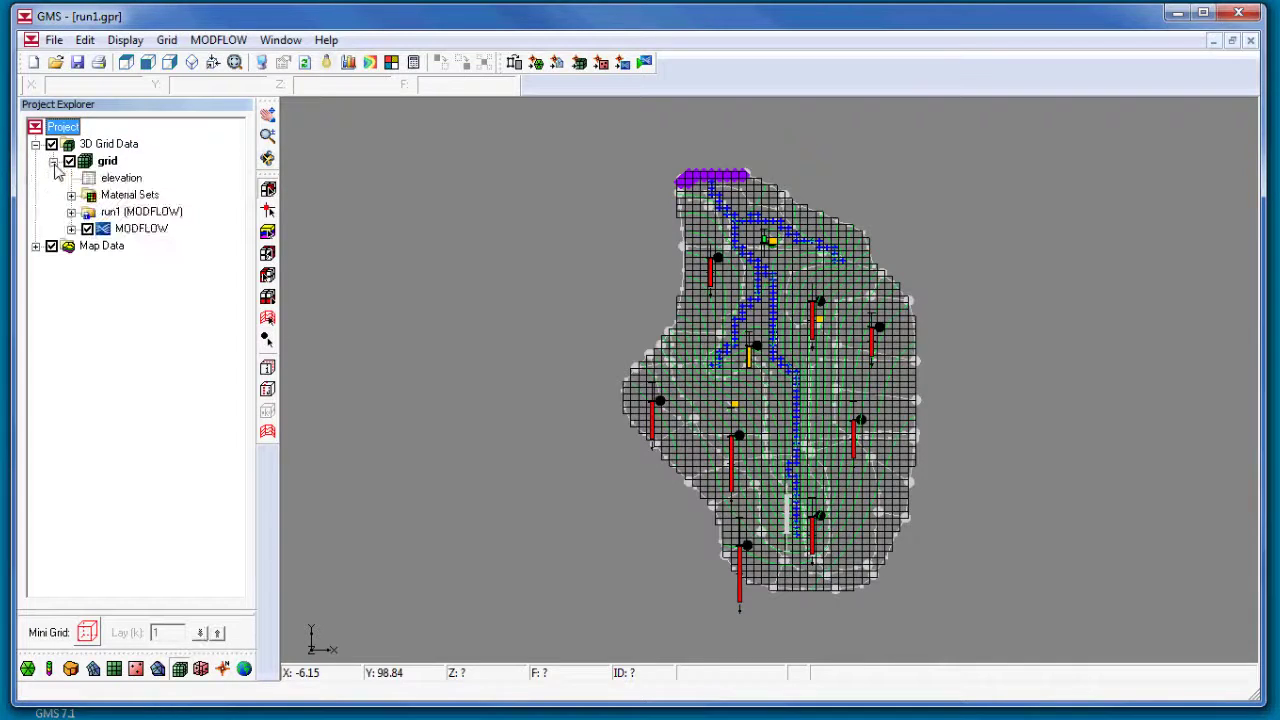
pyautogui.click(71, 228)
pyautogui.click(71, 212)
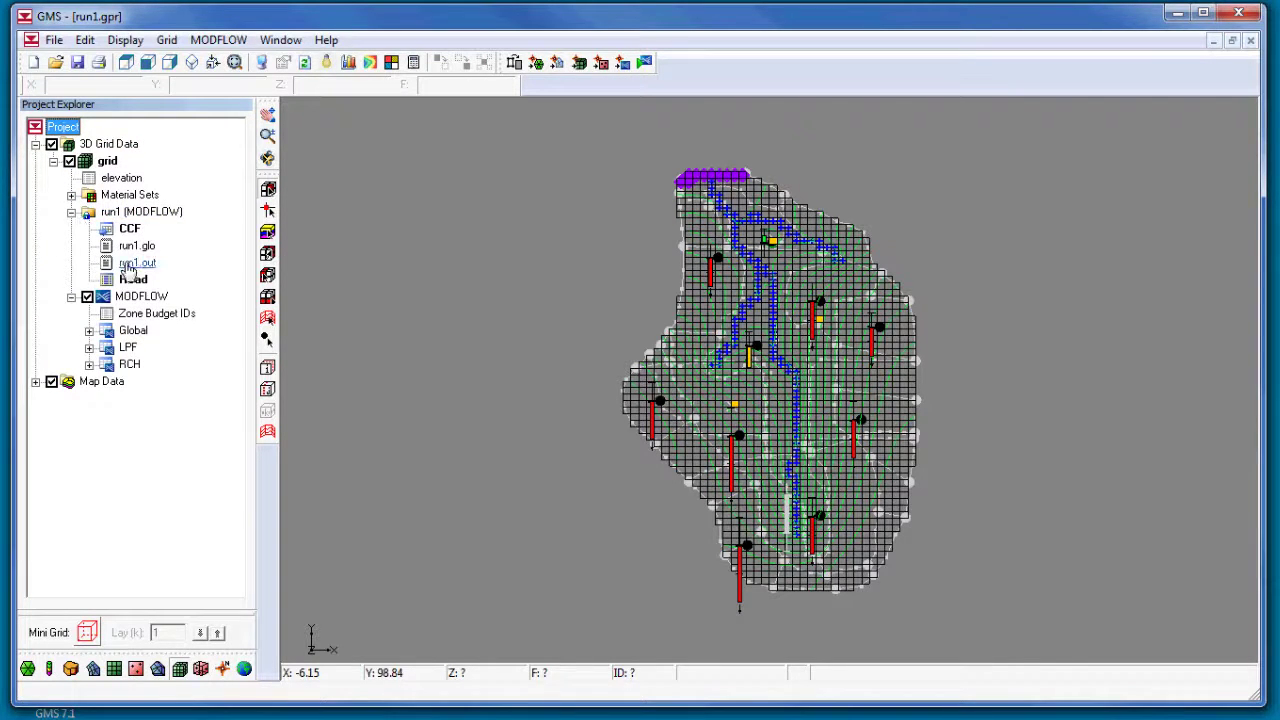
pyautogui.click(35, 384)
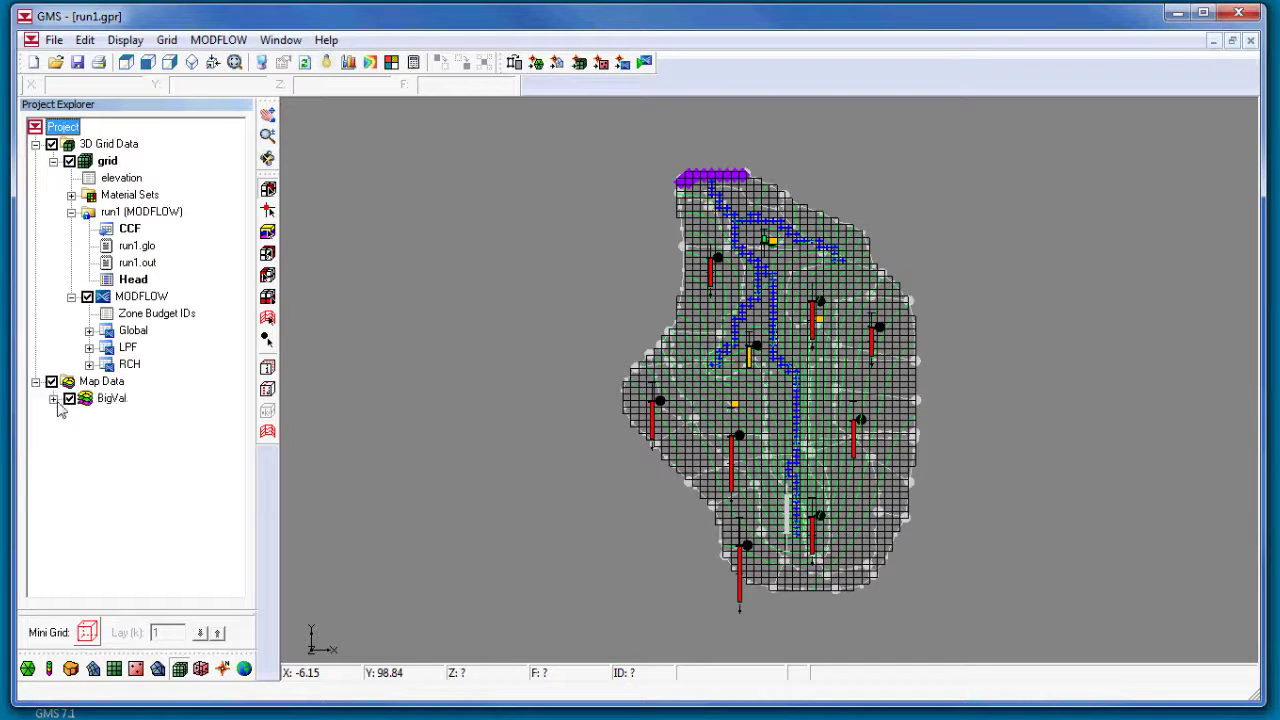
pyautogui.click(54, 398)
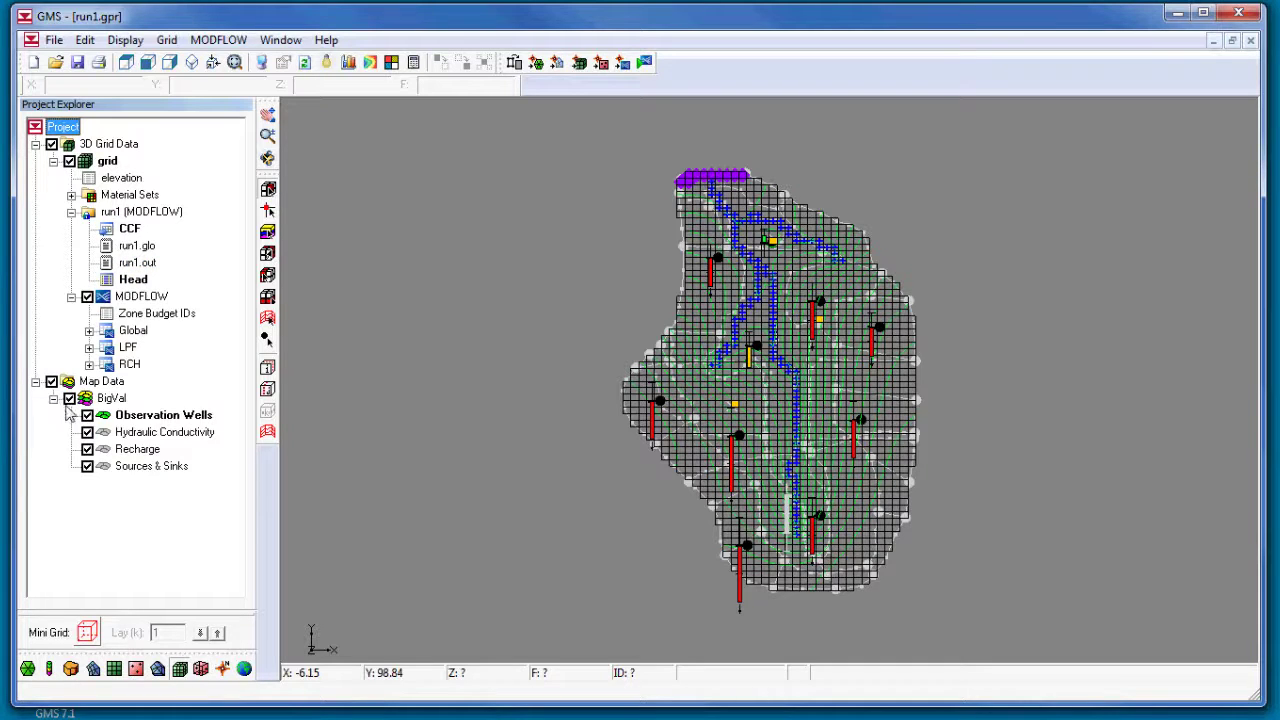
pyautogui.click(146, 420)
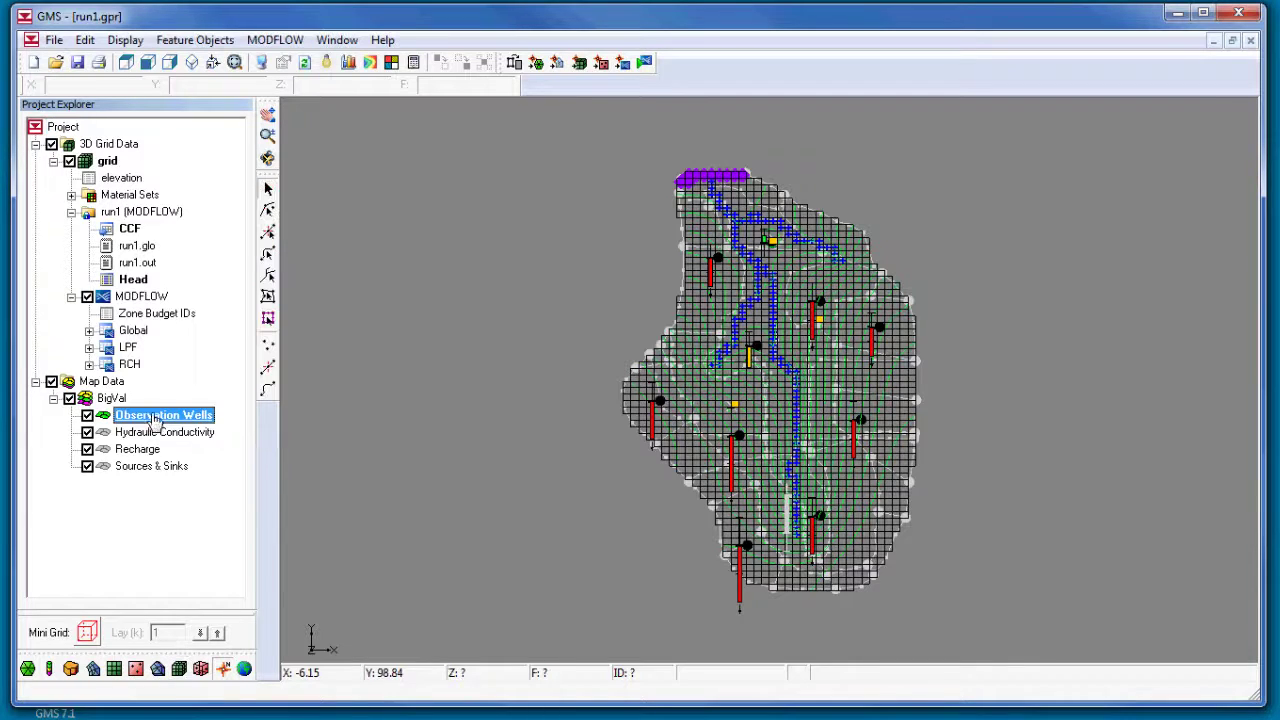
pyautogui.click(717, 260)
pyautogui.doubleClick(718, 261)
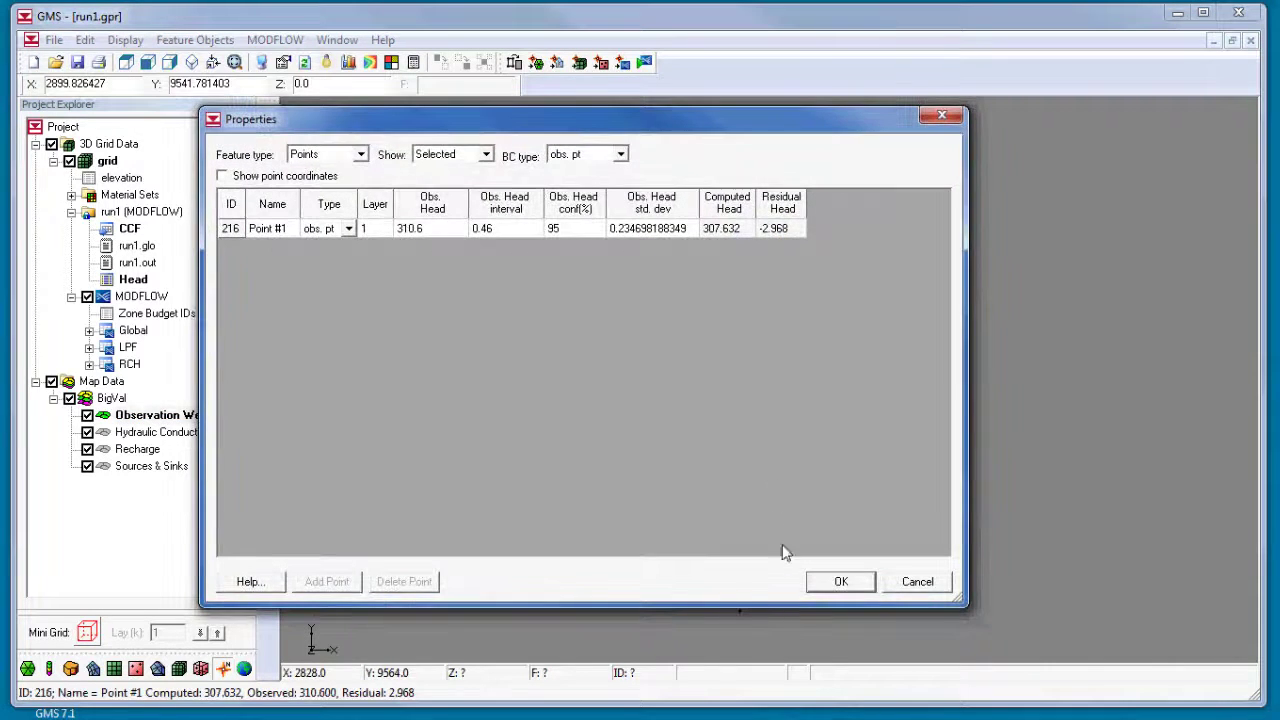
pyautogui.click(833, 586)
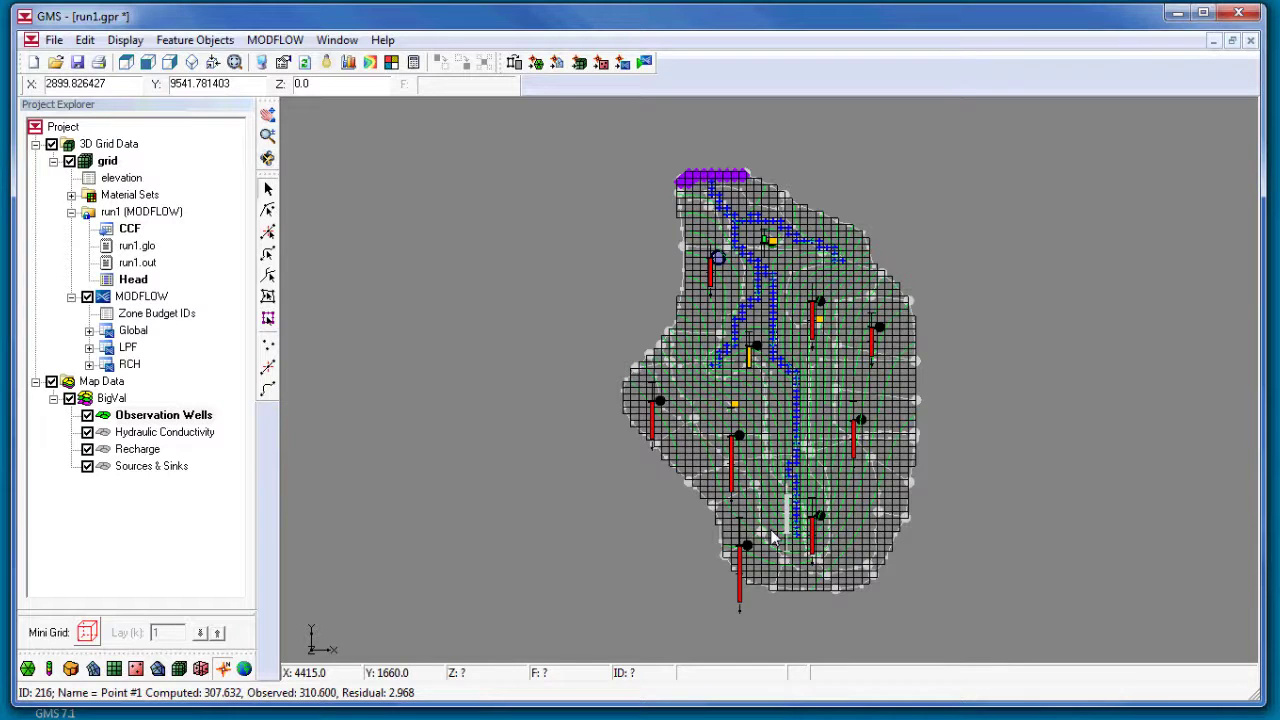
# Save run1, run MODFLOW-2000/PEST to completion, and read the solution onto the grid
pyautogui.click(645, 63)
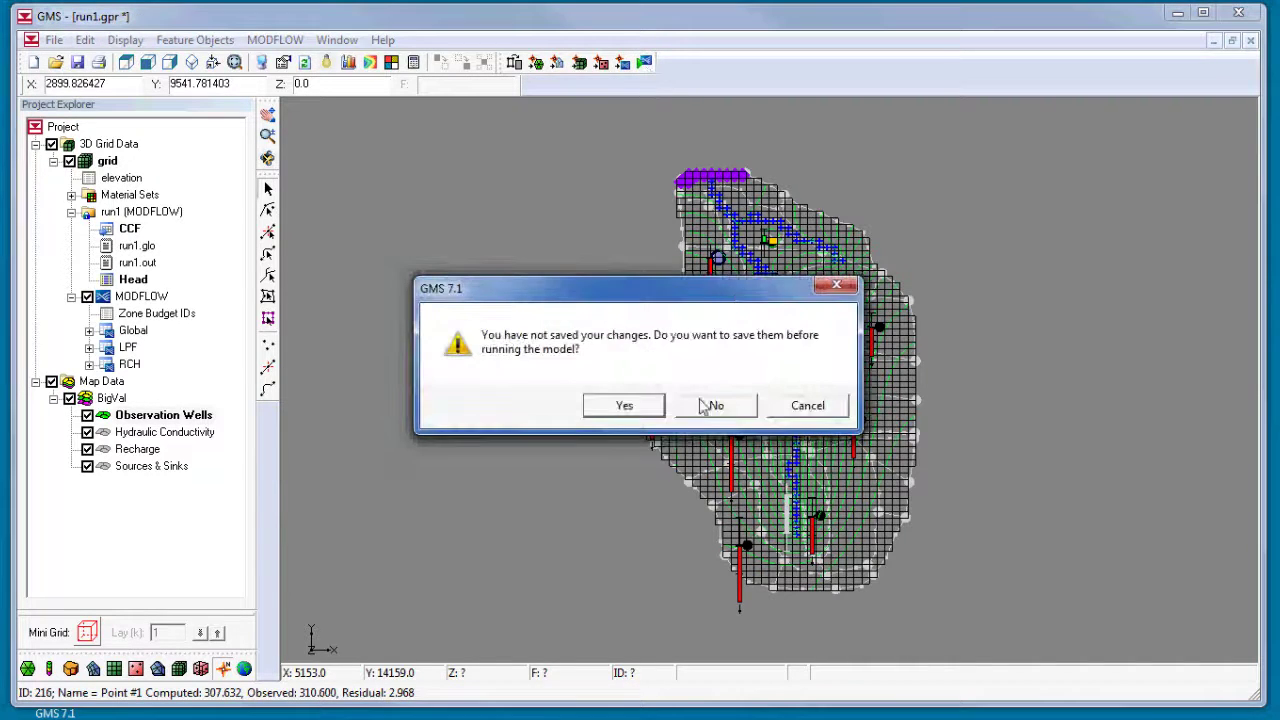
pyautogui.click(625, 406)
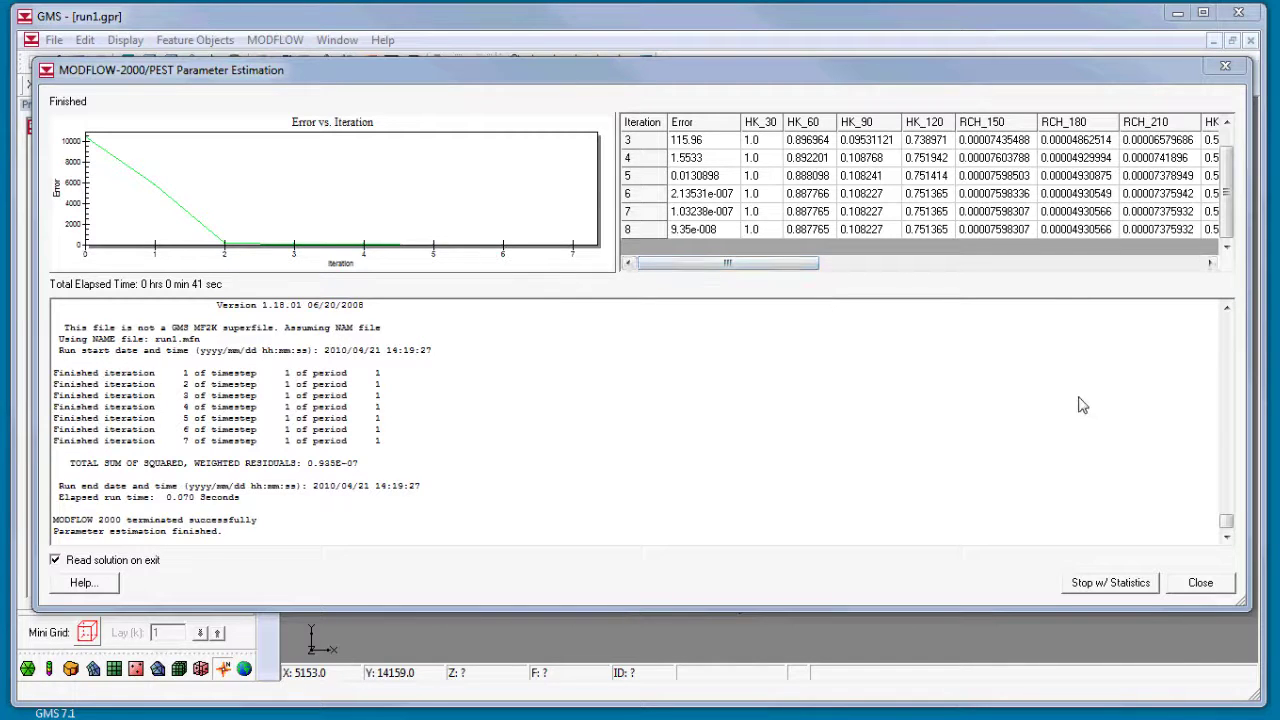
pyautogui.click(1203, 588)
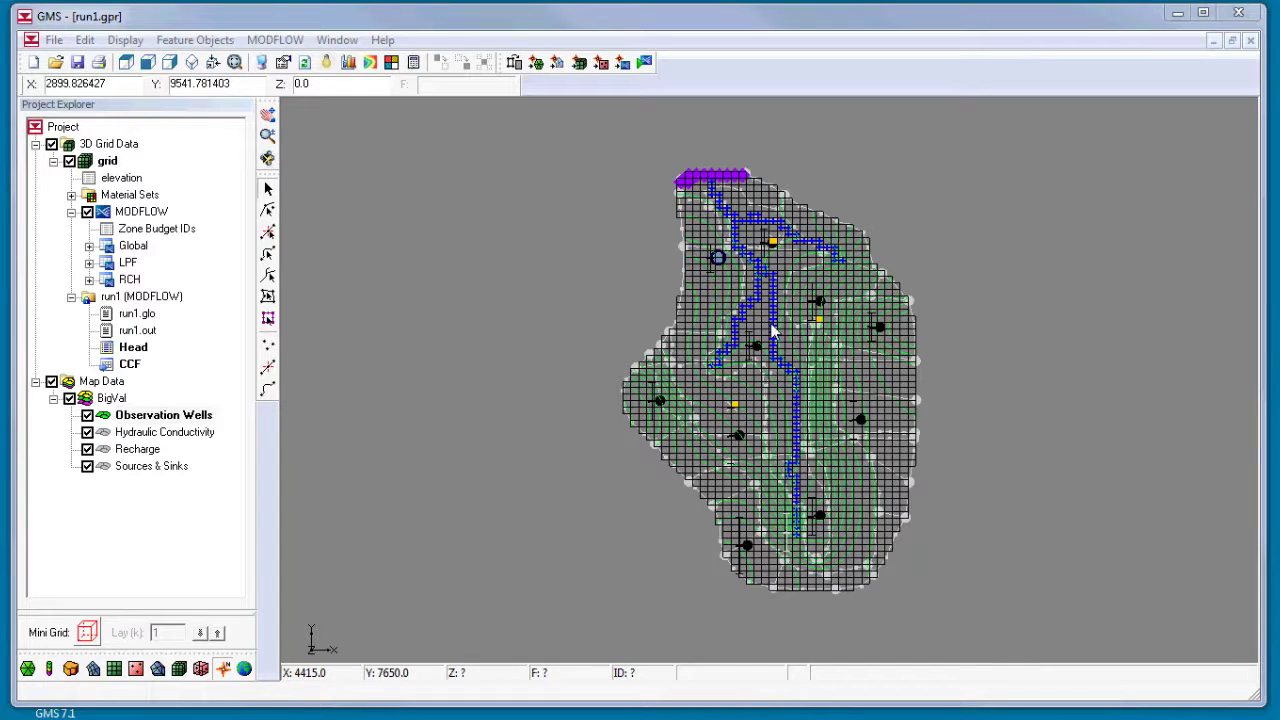
# Enable Use SVD in the PEST parameter estimation options
pyautogui.click(287, 41)
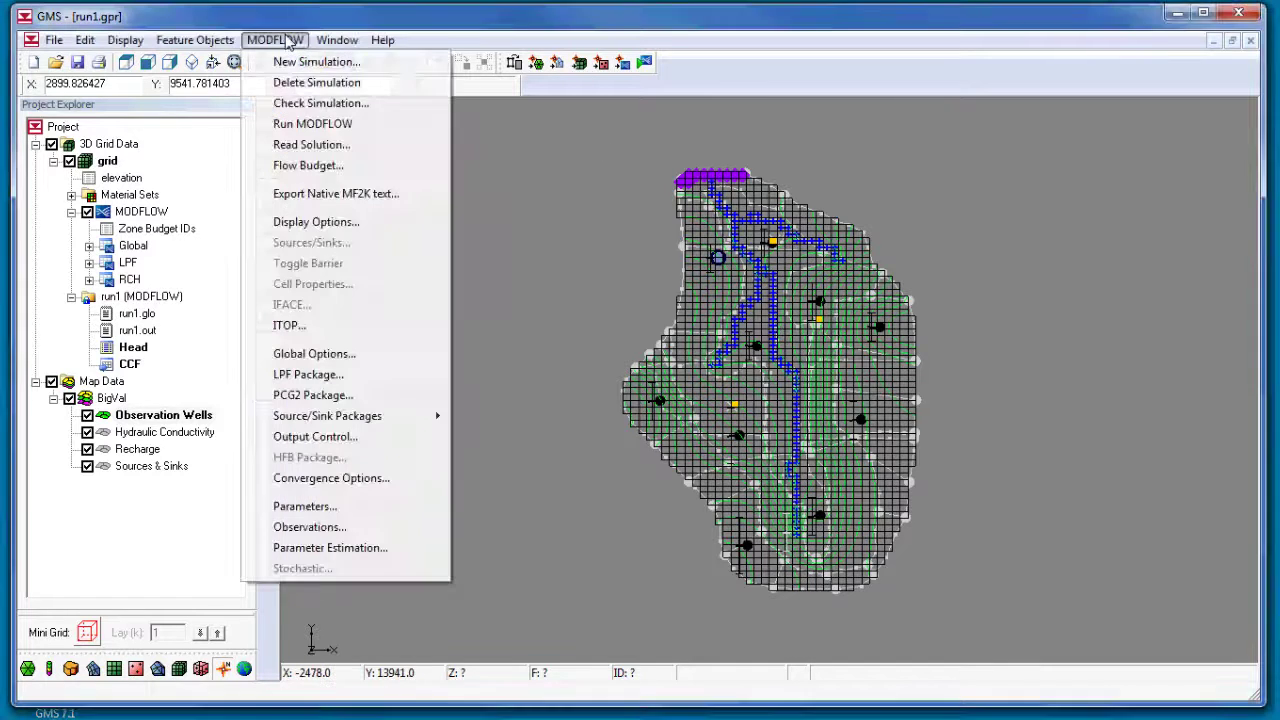
pyautogui.click(360, 549)
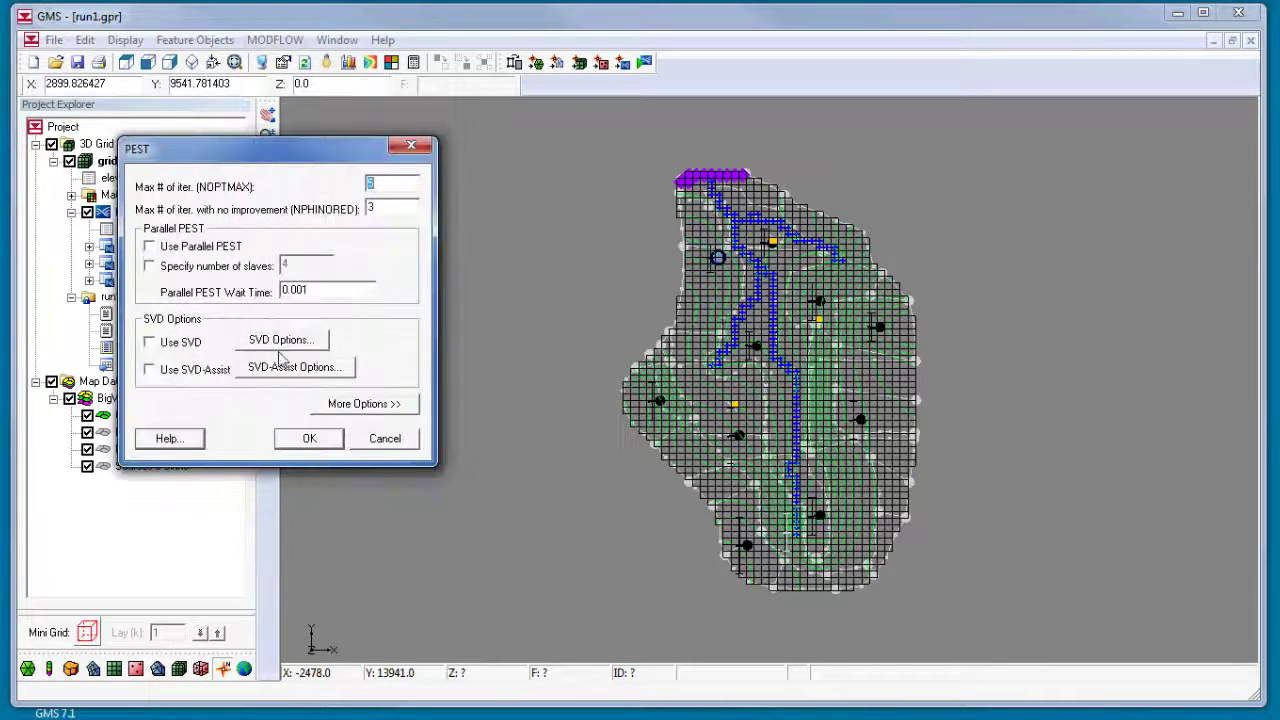
pyautogui.click(184, 344)
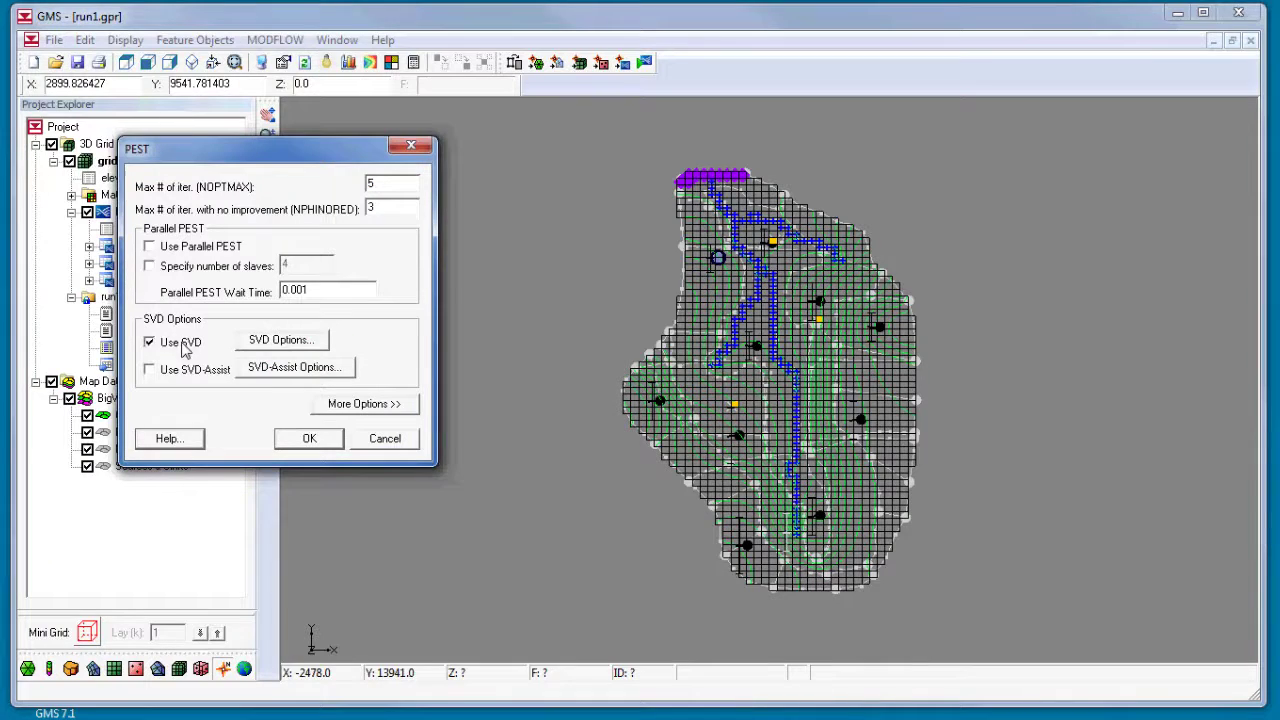
pyautogui.click(306, 440)
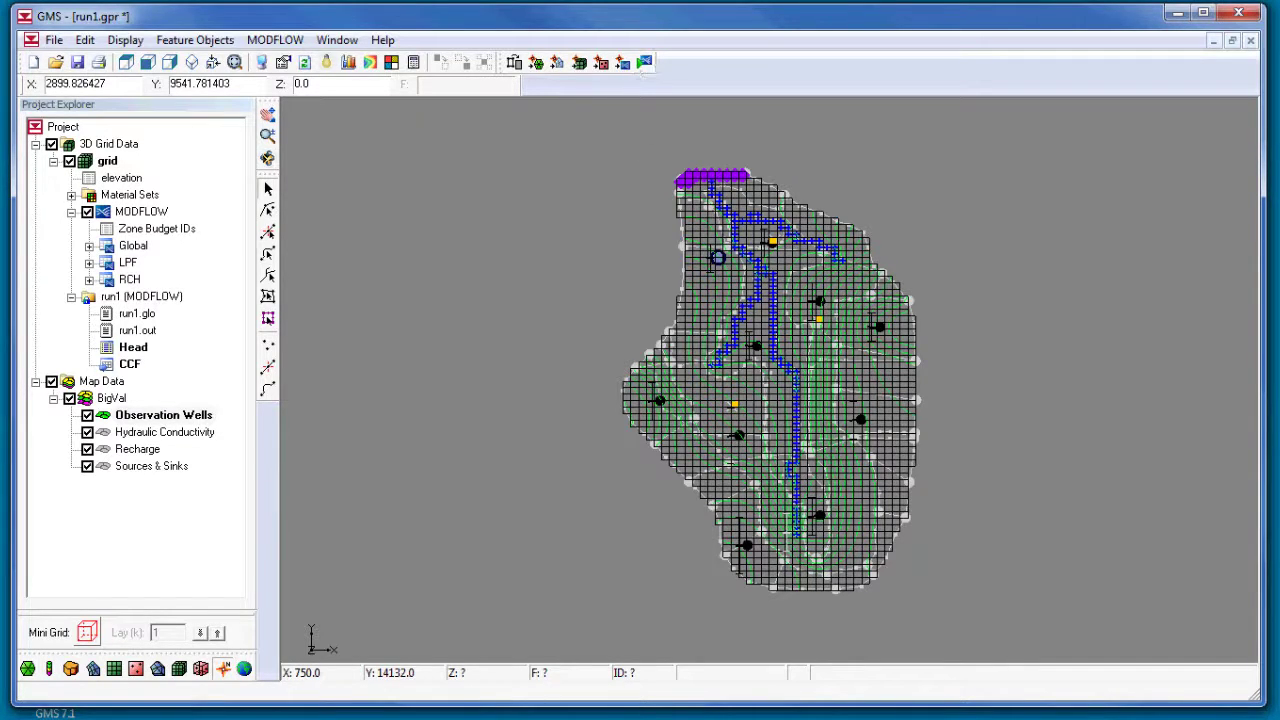
# Save the project over the existing run2.gpr and run MODFLOW-PEST on it
pyautogui.click(52, 42)
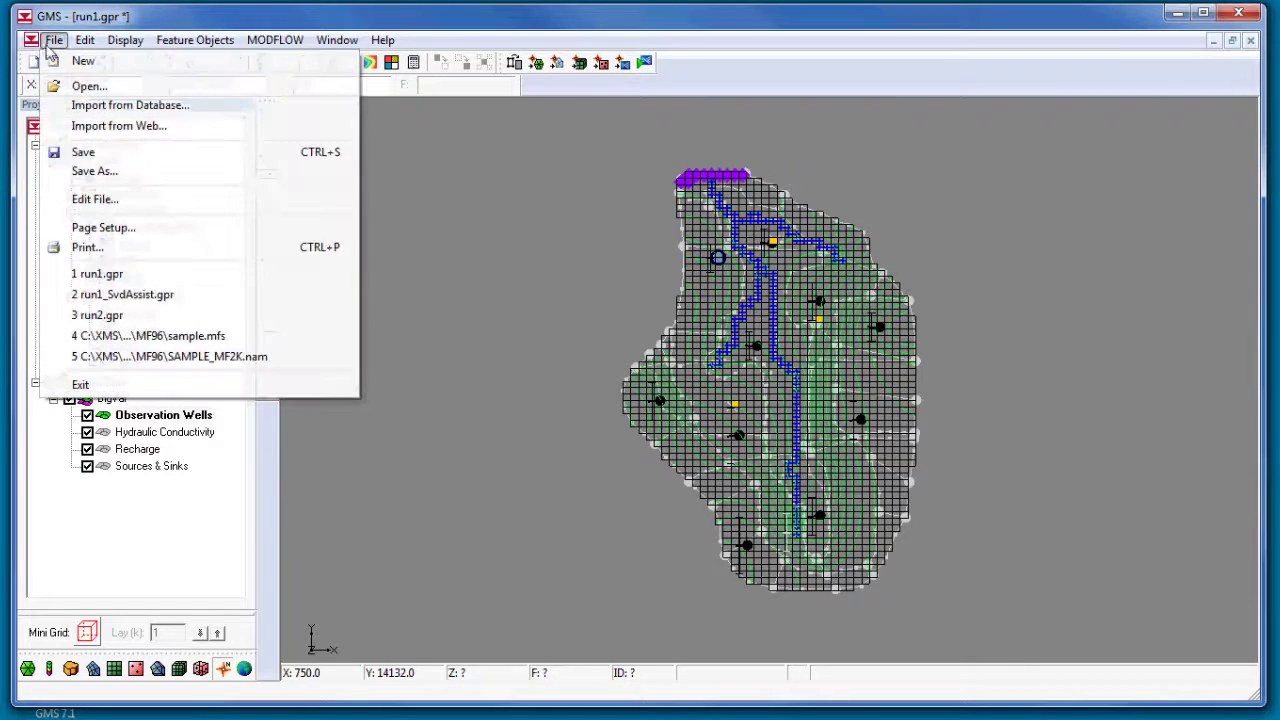
pyautogui.click(90, 171)
pyautogui.click(518, 334)
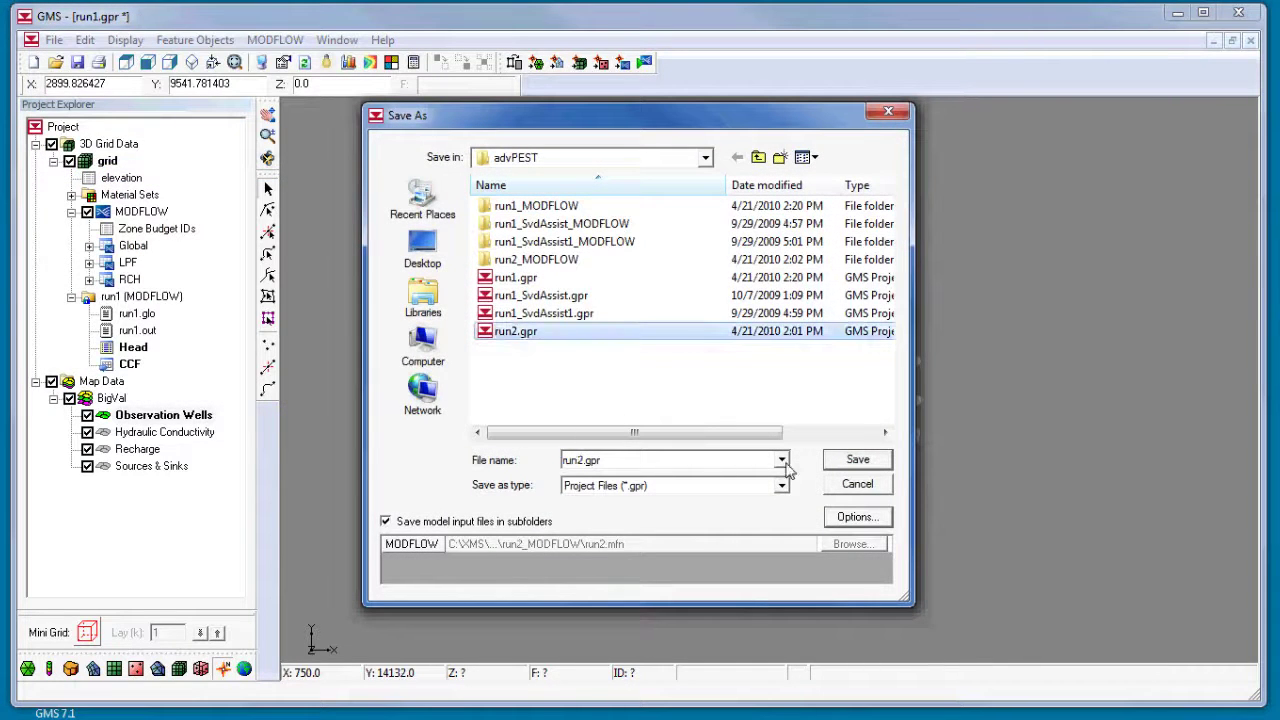
pyautogui.click(857, 460)
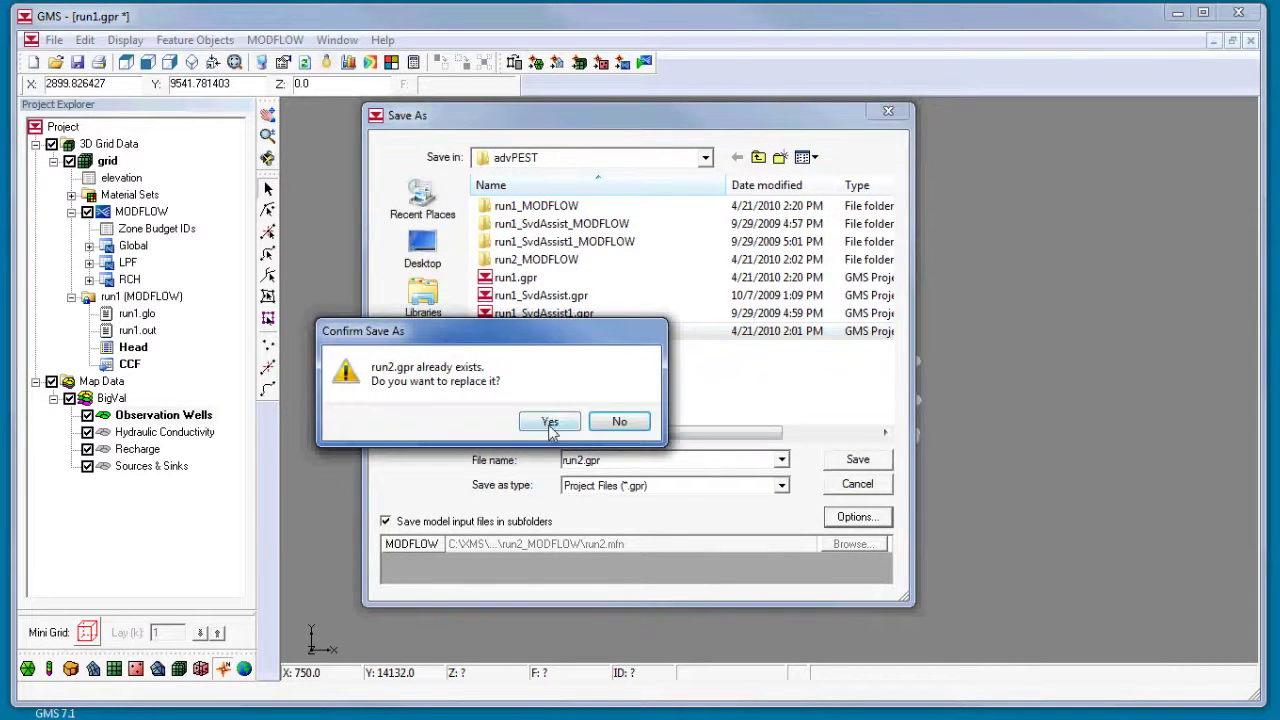
pyautogui.click(550, 422)
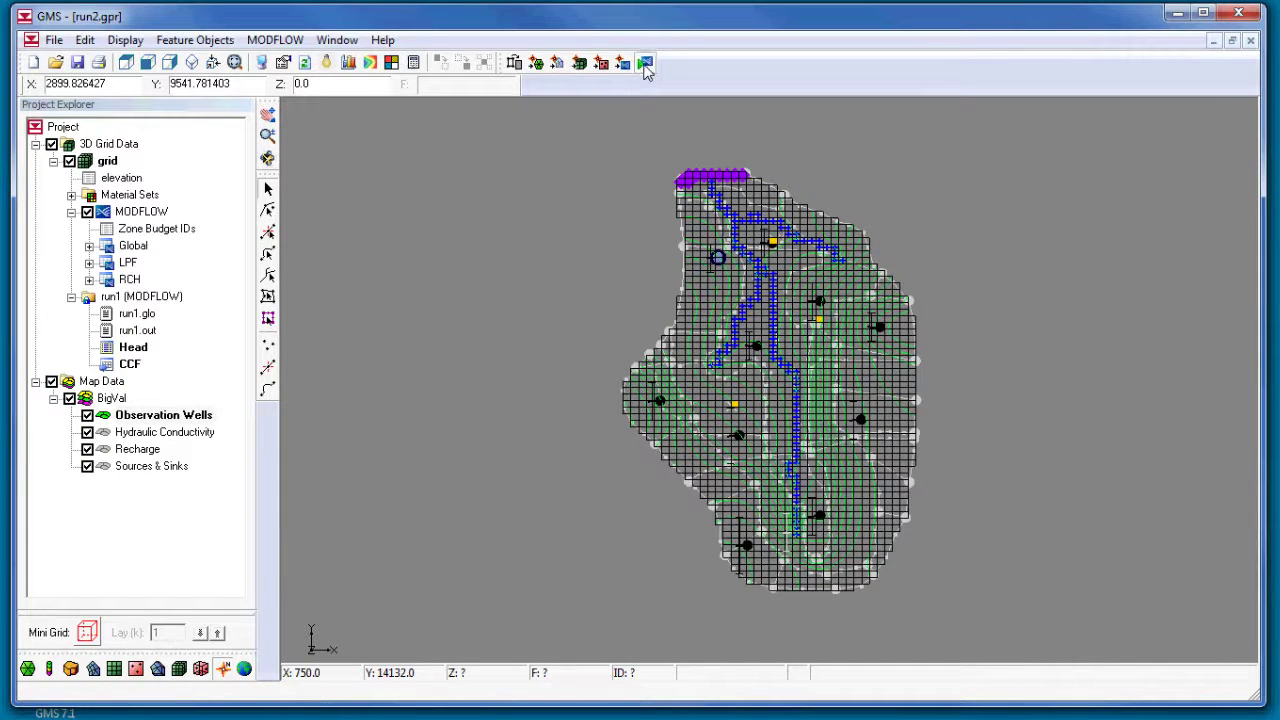
pyautogui.click(645, 66)
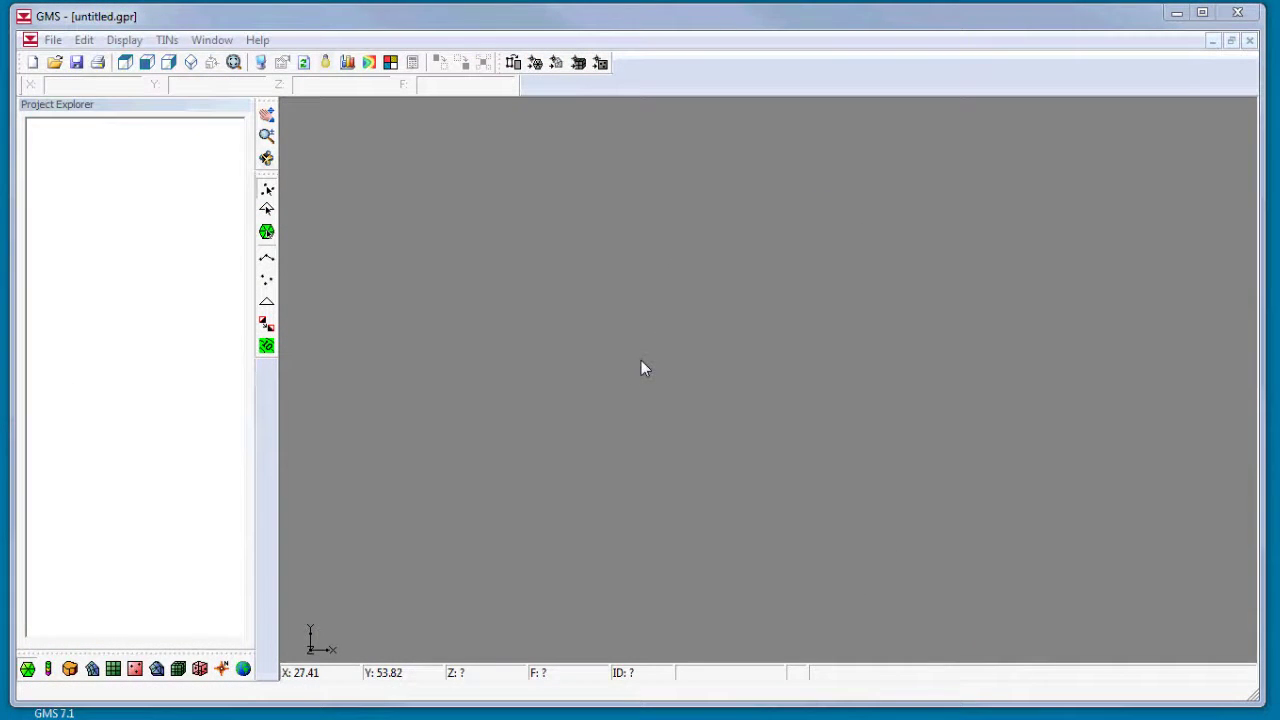
# Open run1_SvdAssist.gpr and expand its grid and MODFLOW items
pyautogui.click(55, 63)
pyautogui.click(517, 296)
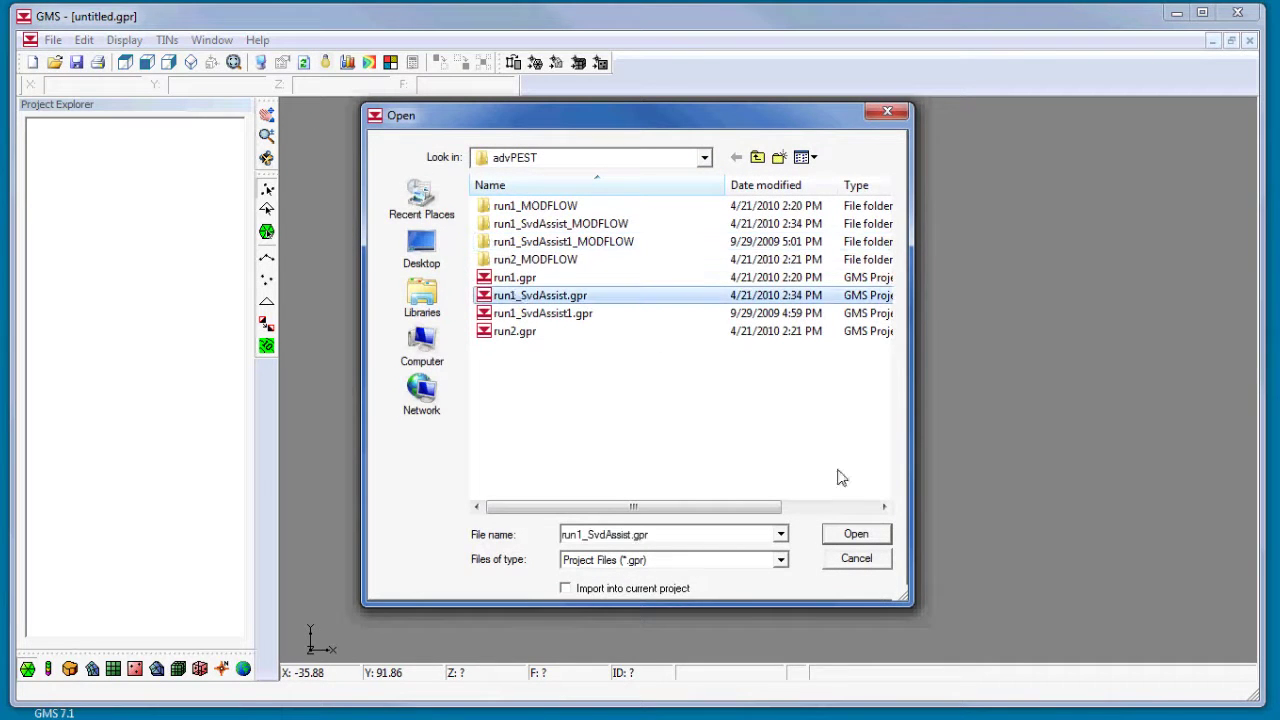
pyautogui.click(866, 535)
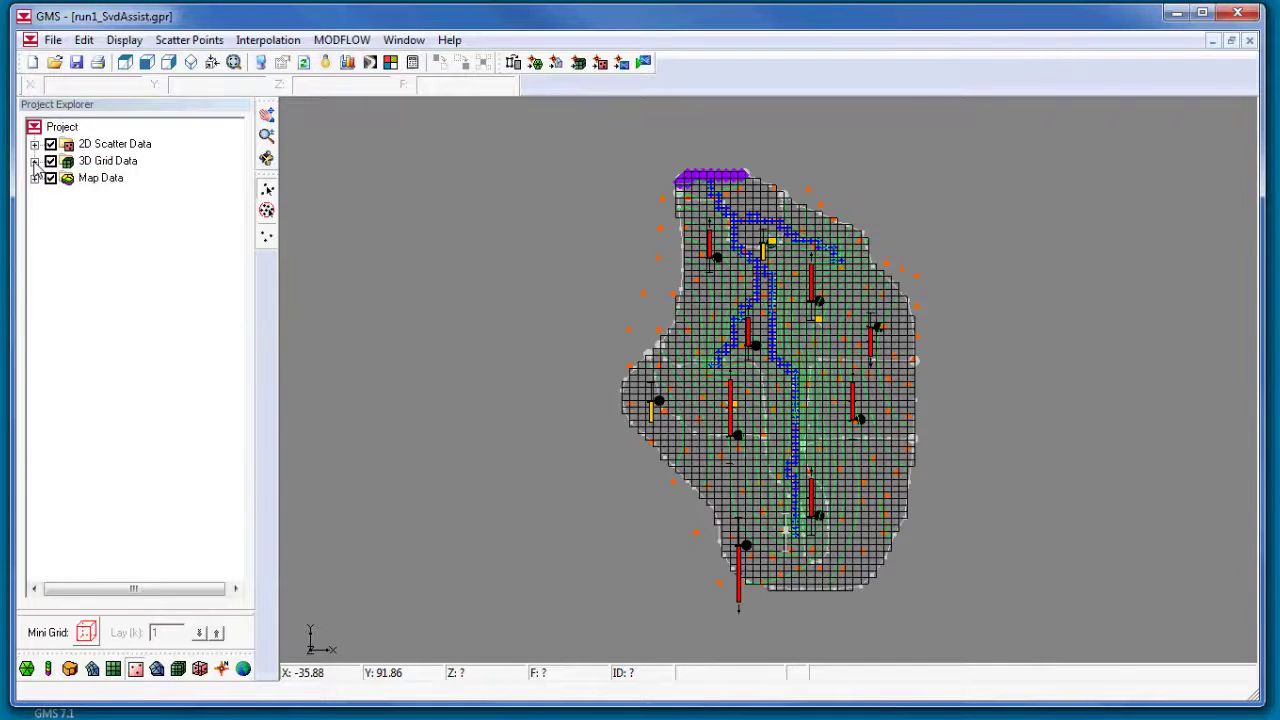
pyautogui.click(34, 161)
pyautogui.click(52, 178)
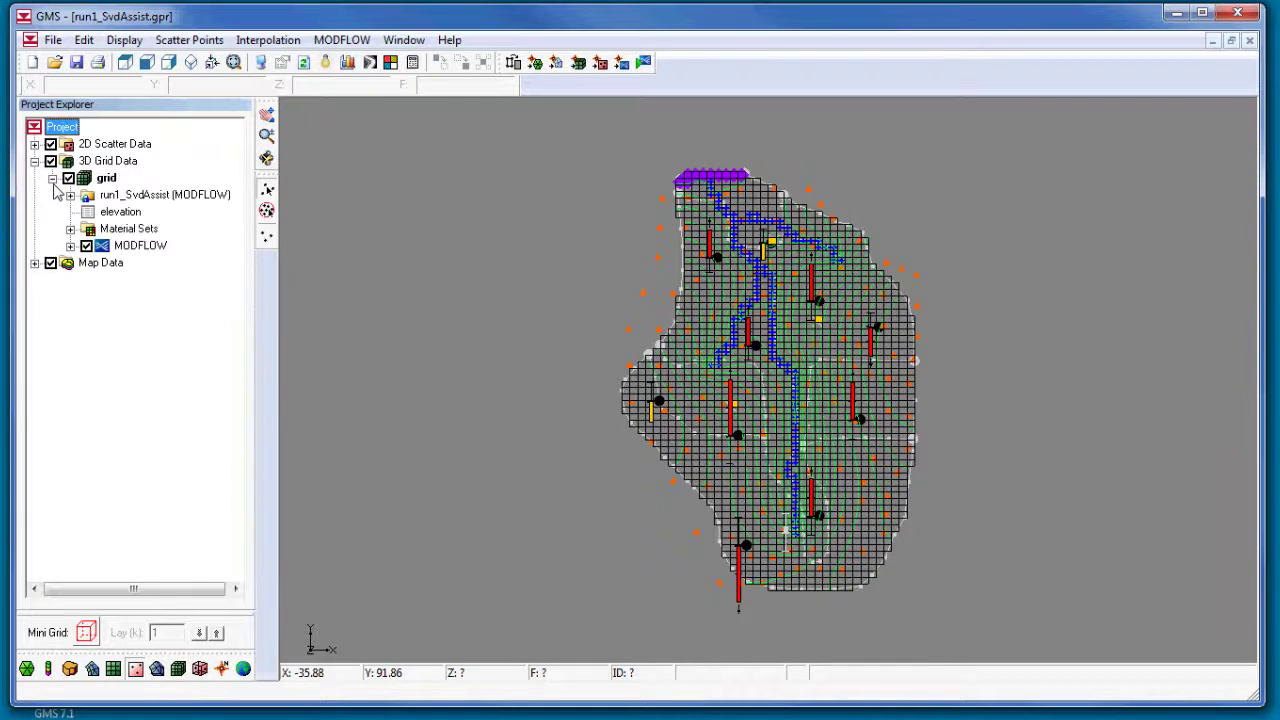
pyautogui.click(70, 246)
# Set the Global/Basic Package run option to Parameter Estimation
pyautogui.click(342, 40)
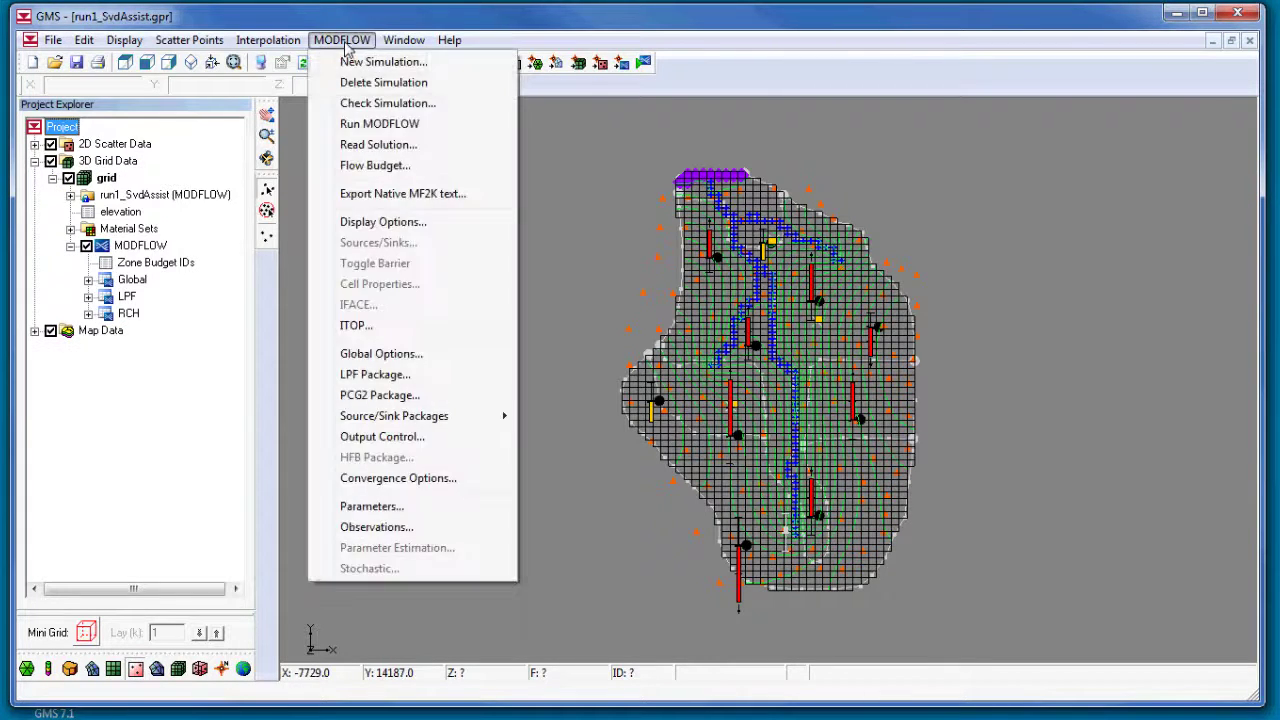
pyautogui.click(403, 355)
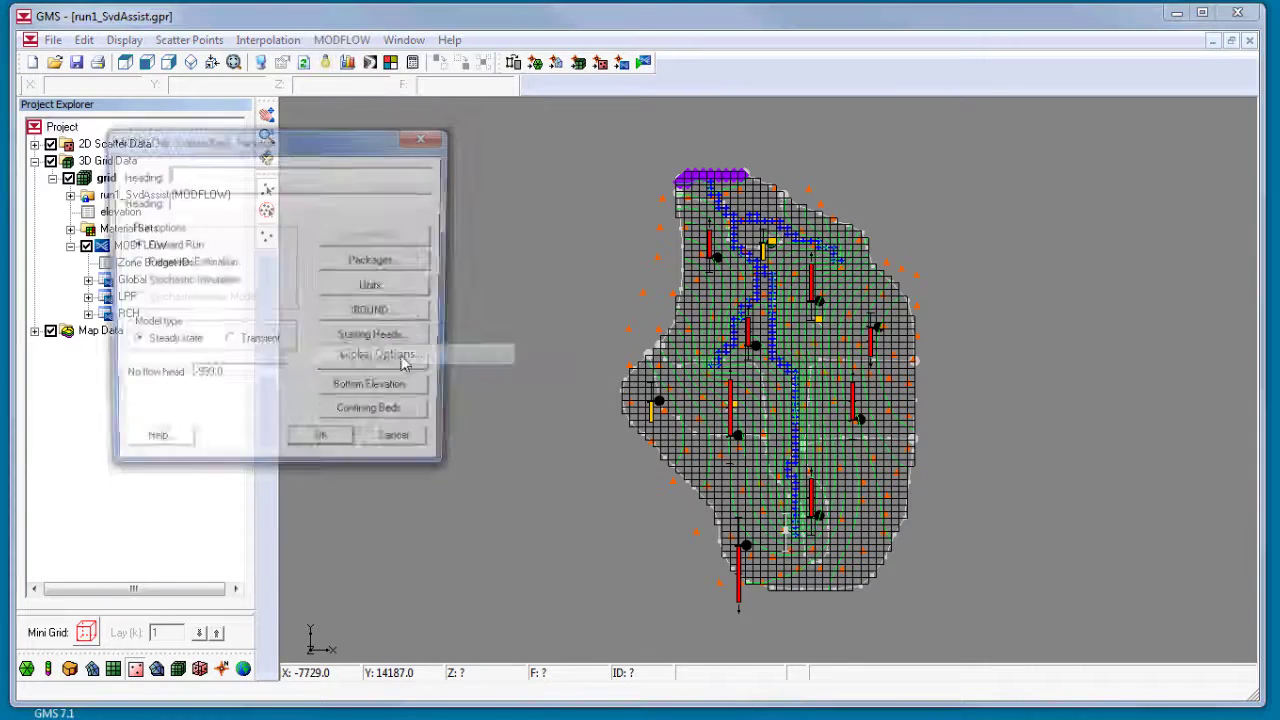
pyautogui.click(197, 266)
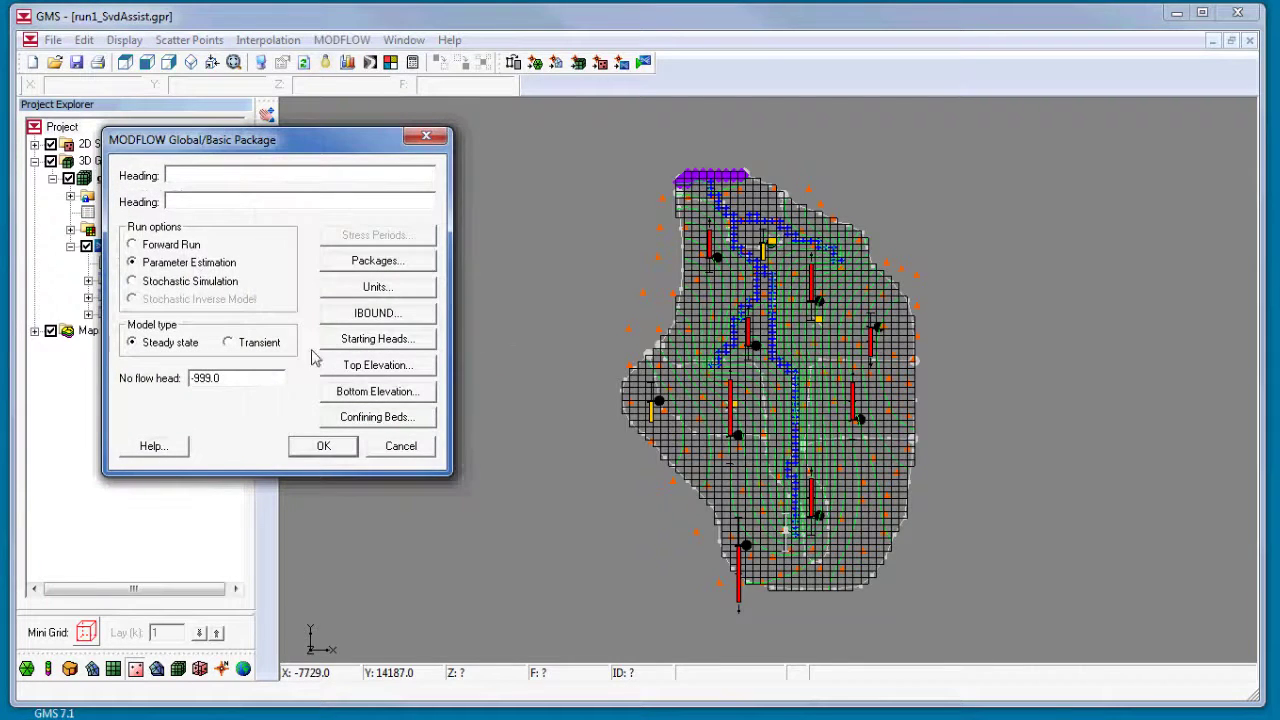
pyautogui.click(324, 446)
# Turn on Use Parallel PEST in the PEST parameter estimation settings
pyautogui.click(342, 41)
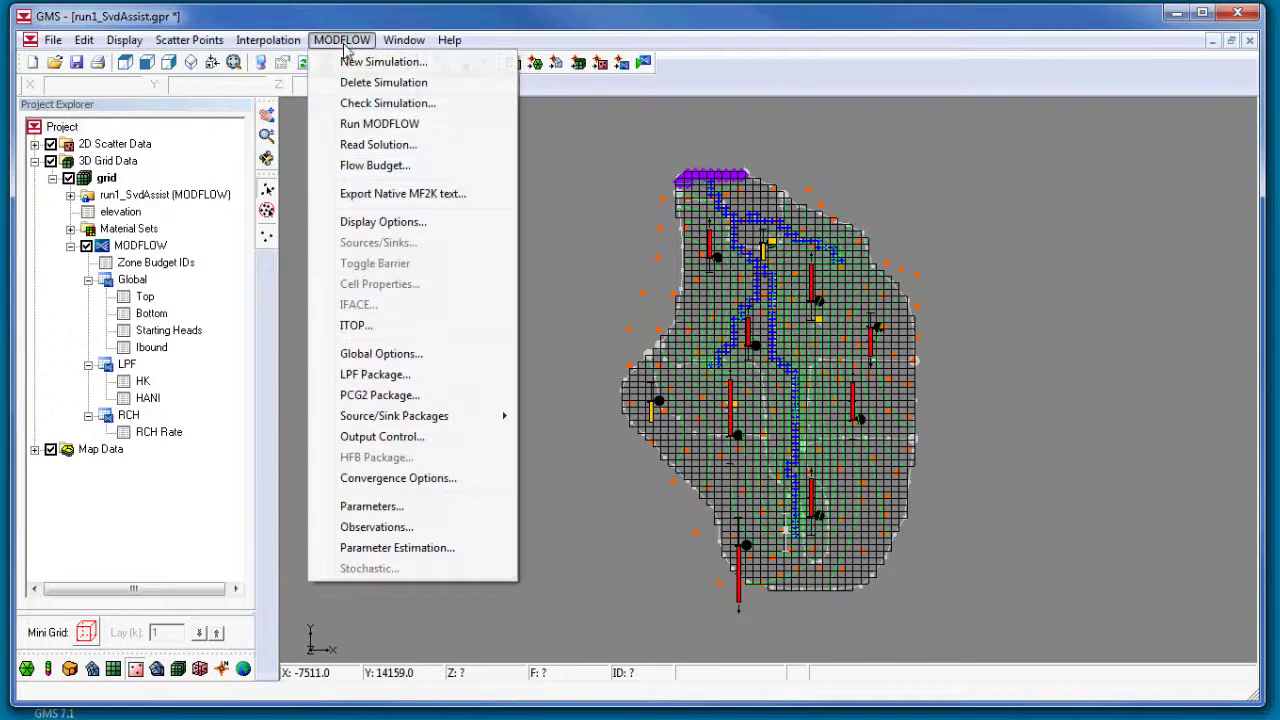
pyautogui.click(410, 548)
pyautogui.click(216, 251)
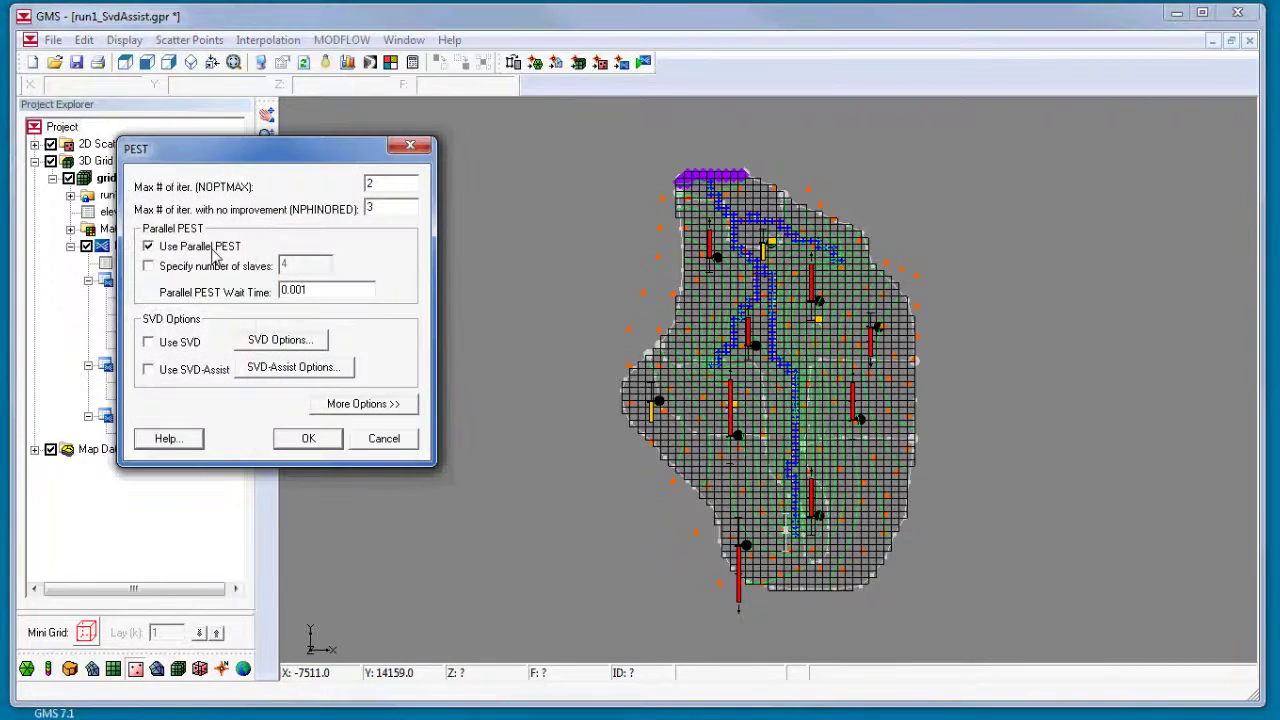
pyautogui.click(316, 443)
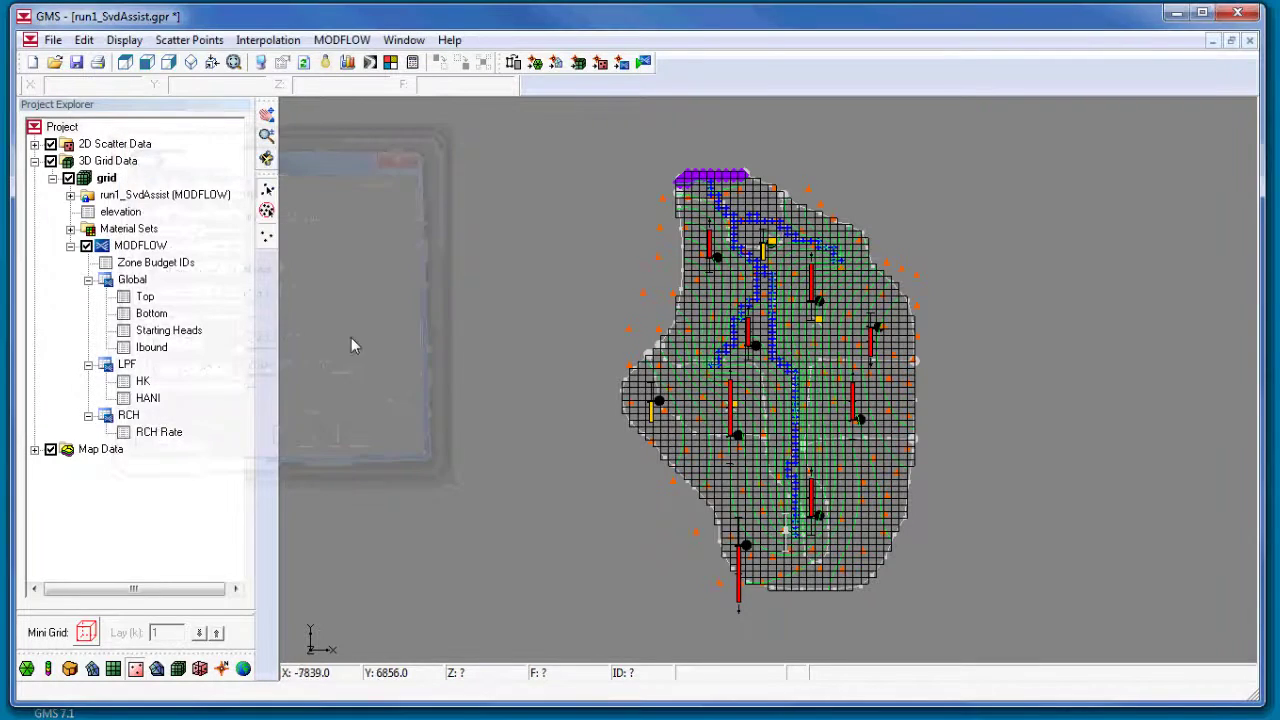
# Save the project as run2_SvdAssist.gpr by changing run1 to run2 in the name
pyautogui.click(52, 40)
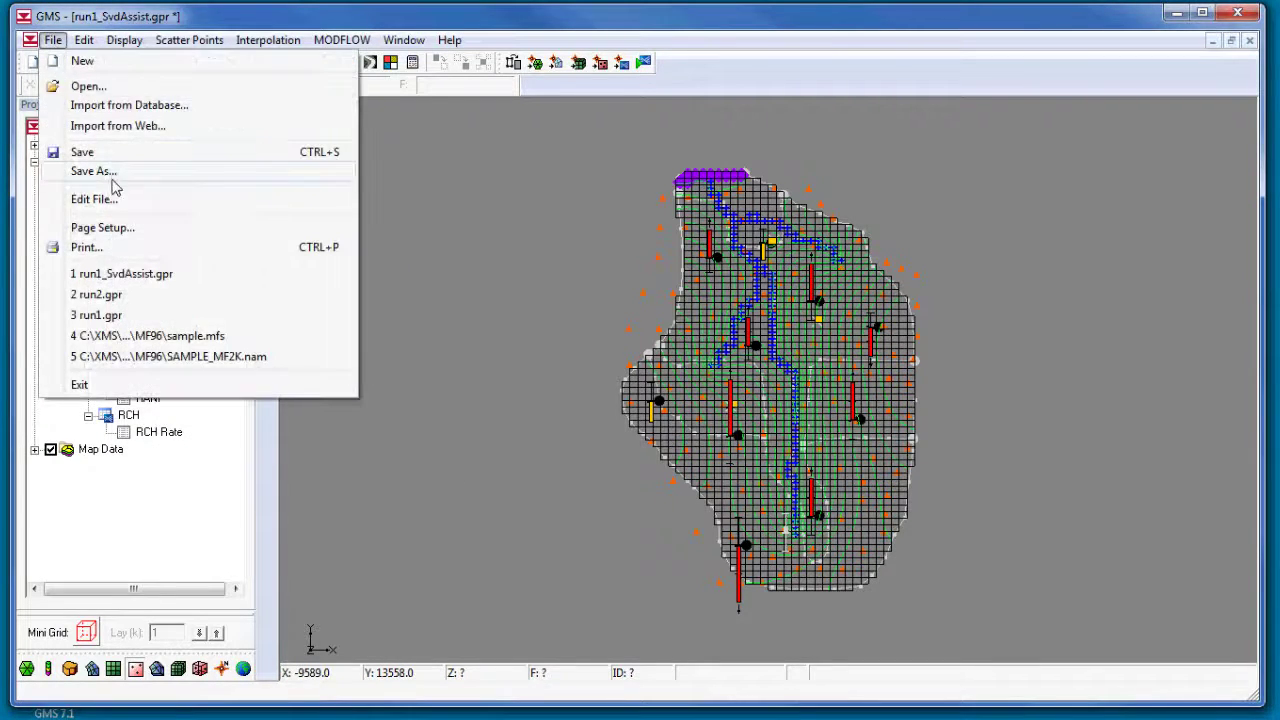
pyautogui.click(91, 172)
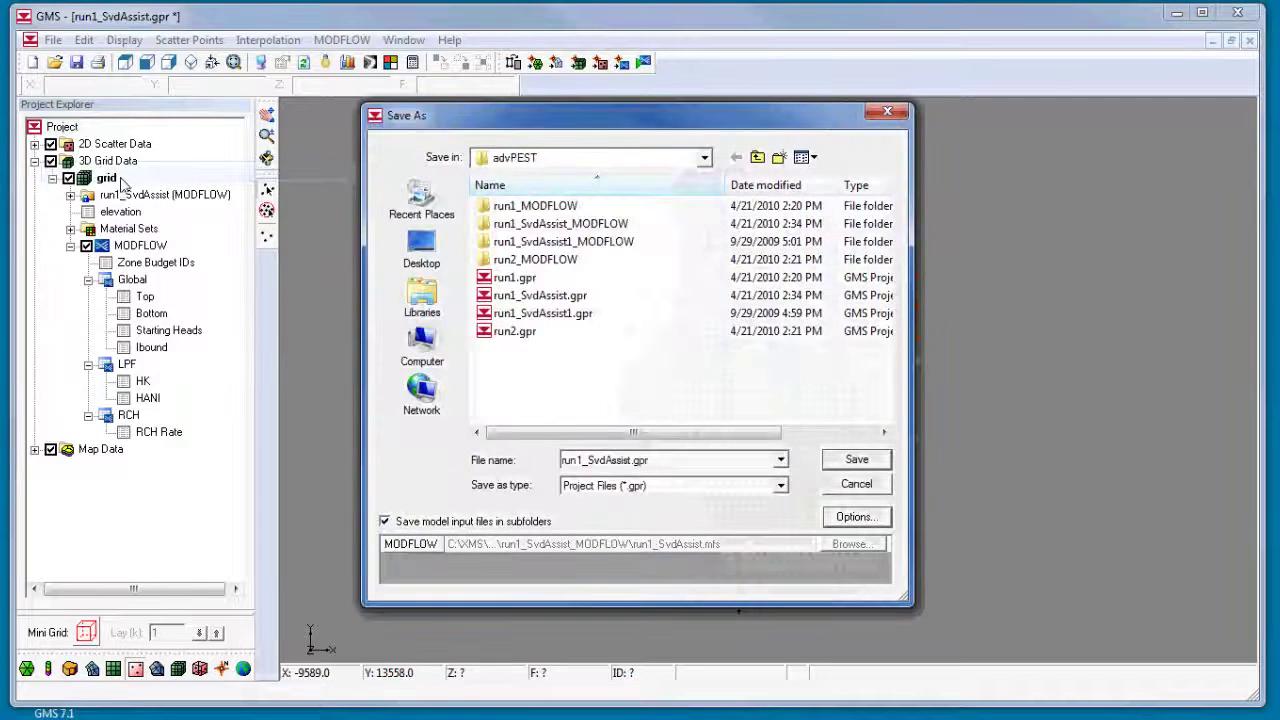
pyautogui.click(583, 460)
pyautogui.click(583, 460)
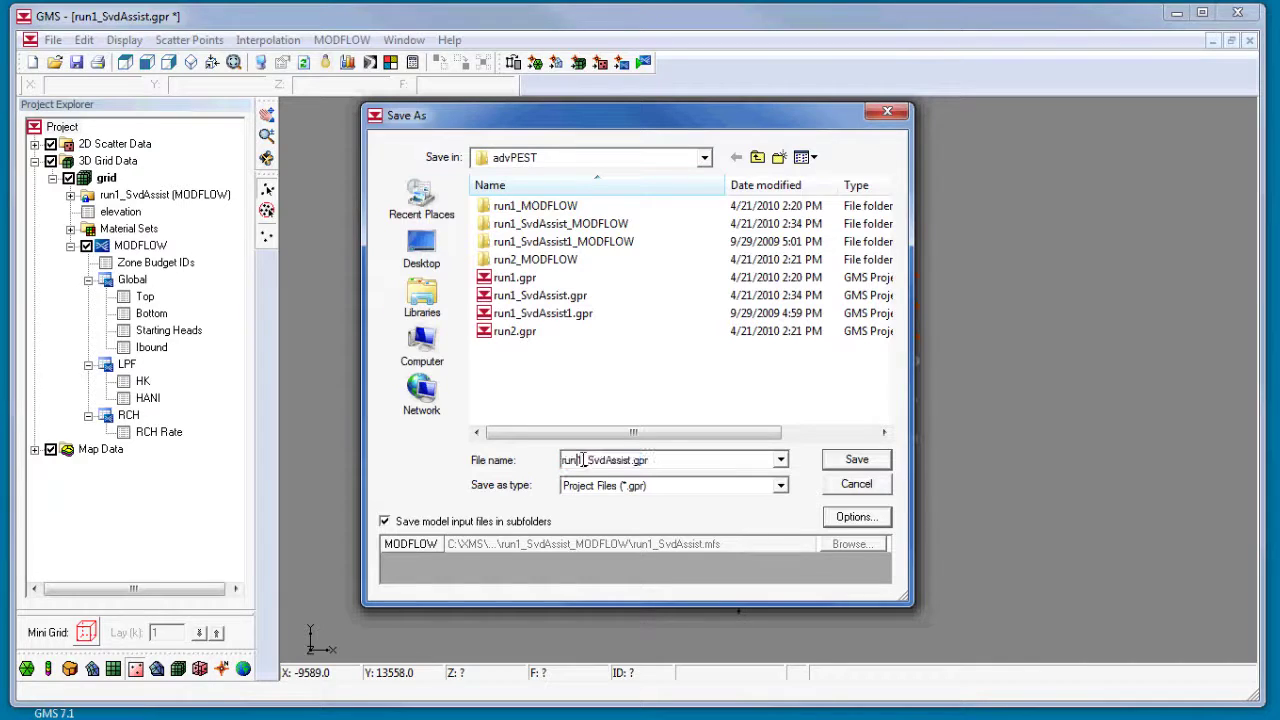
pyautogui.press('BackSpace')
pyautogui.write('2')
pyautogui.click(868, 462)
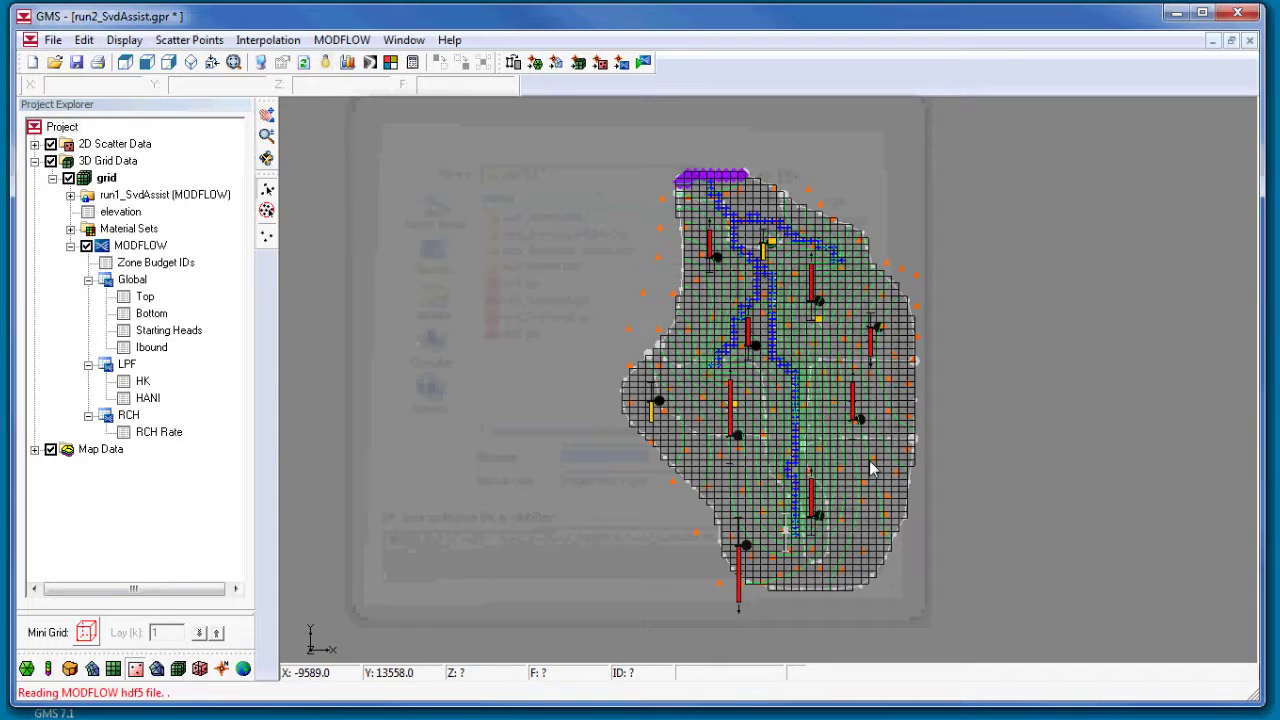
# Run parallel PEST on run2_SvdAssist, monitoring CPU usage, then load the solution (error 49.3)
pyautogui.click(646, 66)
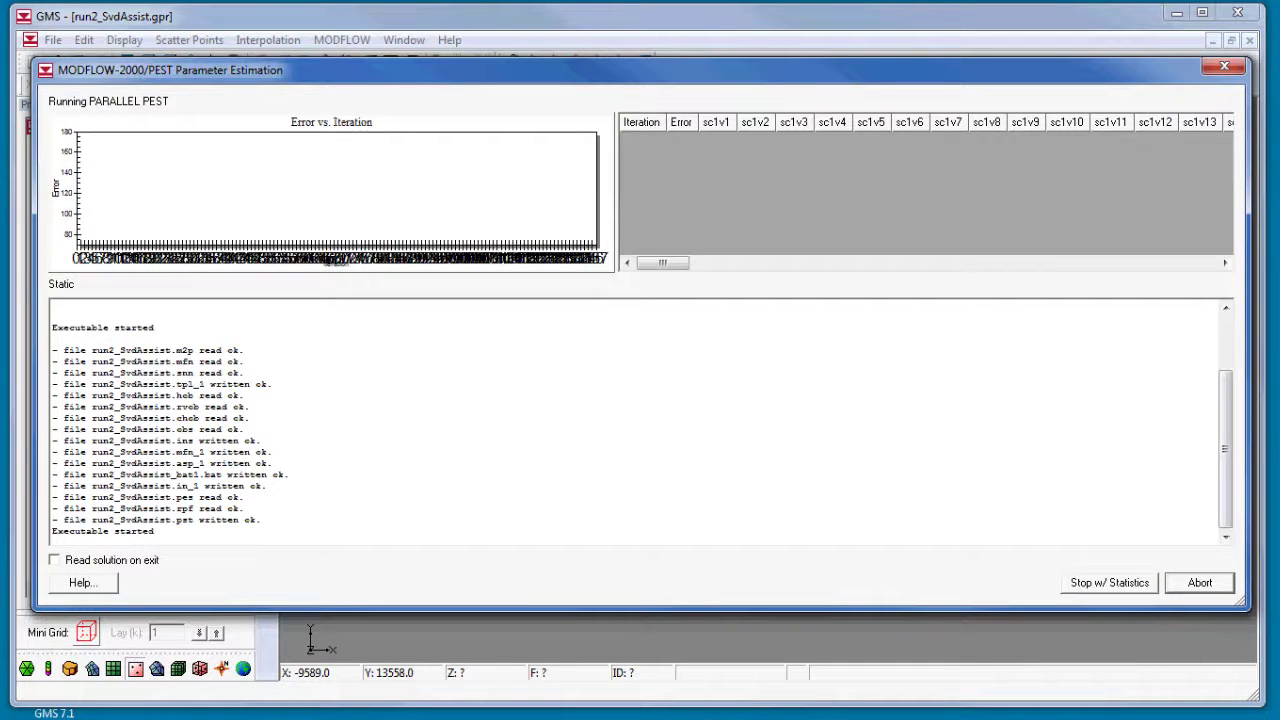
pyautogui.moveTo(997, 719); pyautogui.dragTo(997, 413)
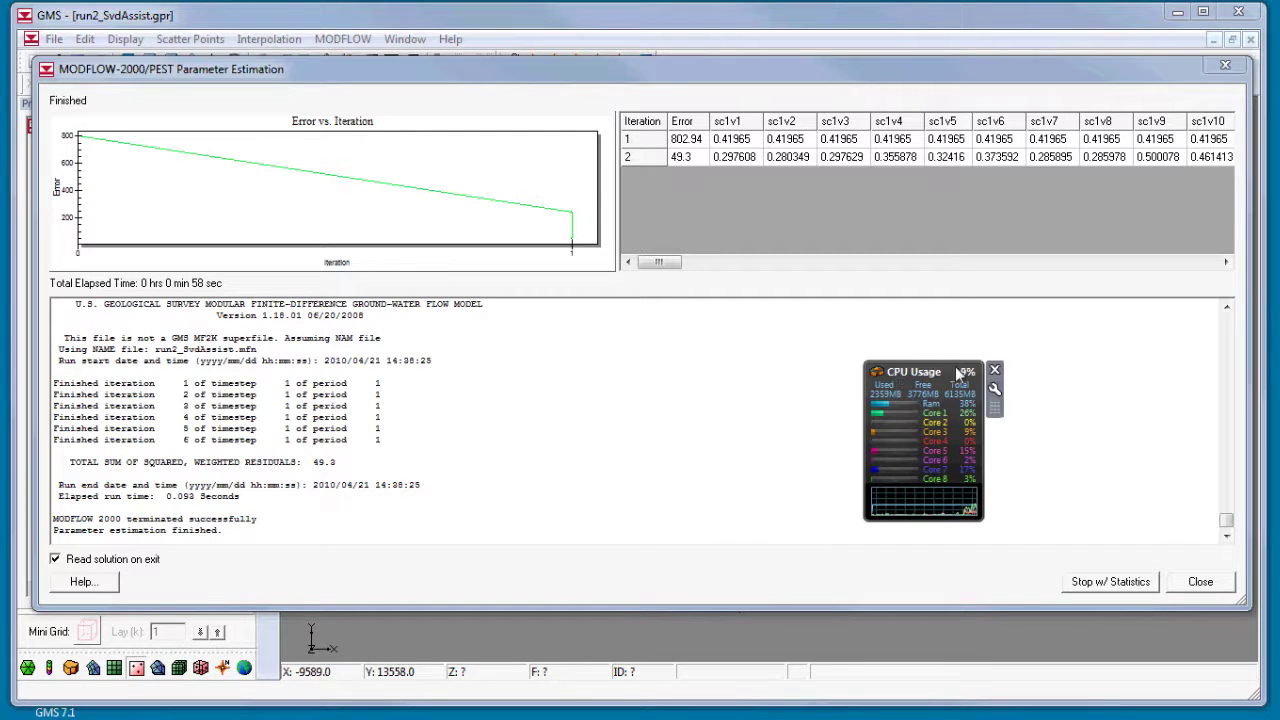
pyautogui.click(994, 367)
pyautogui.click(1200, 581)
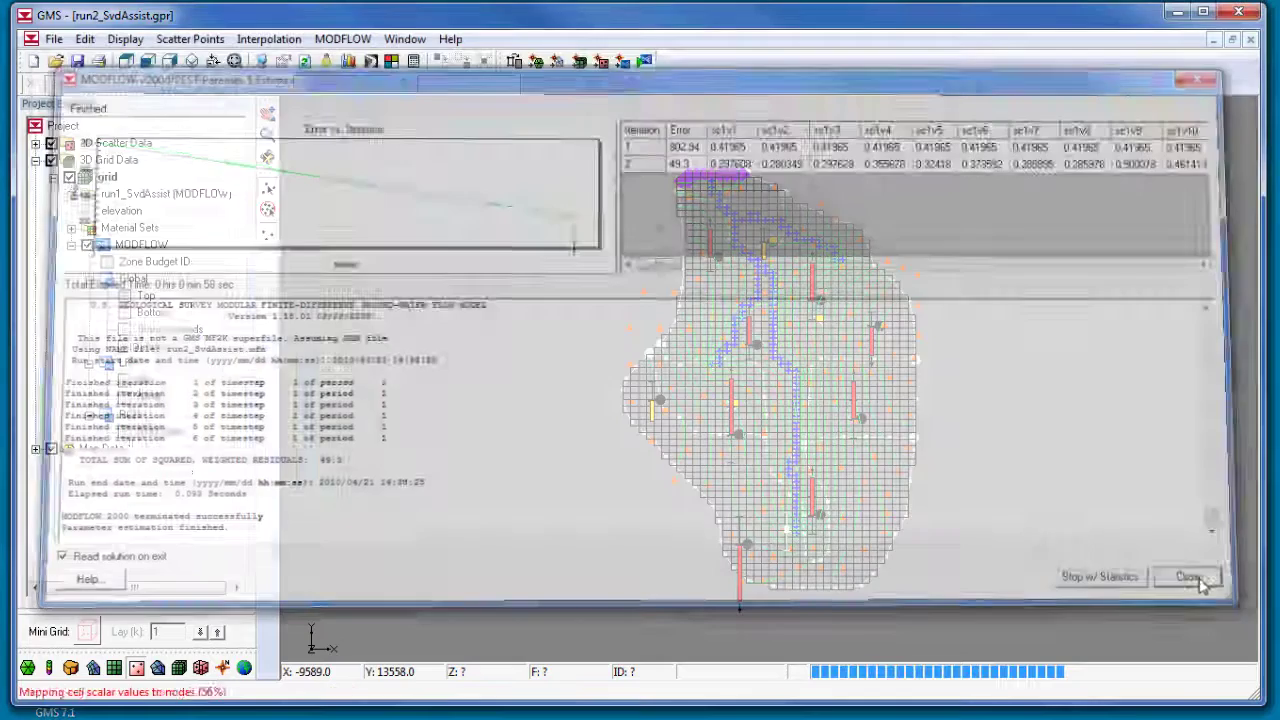
# Set PEST maximum iterations (NOPTMAX) to 15 and check Use SVD-Assist
pyautogui.click(365, 42)
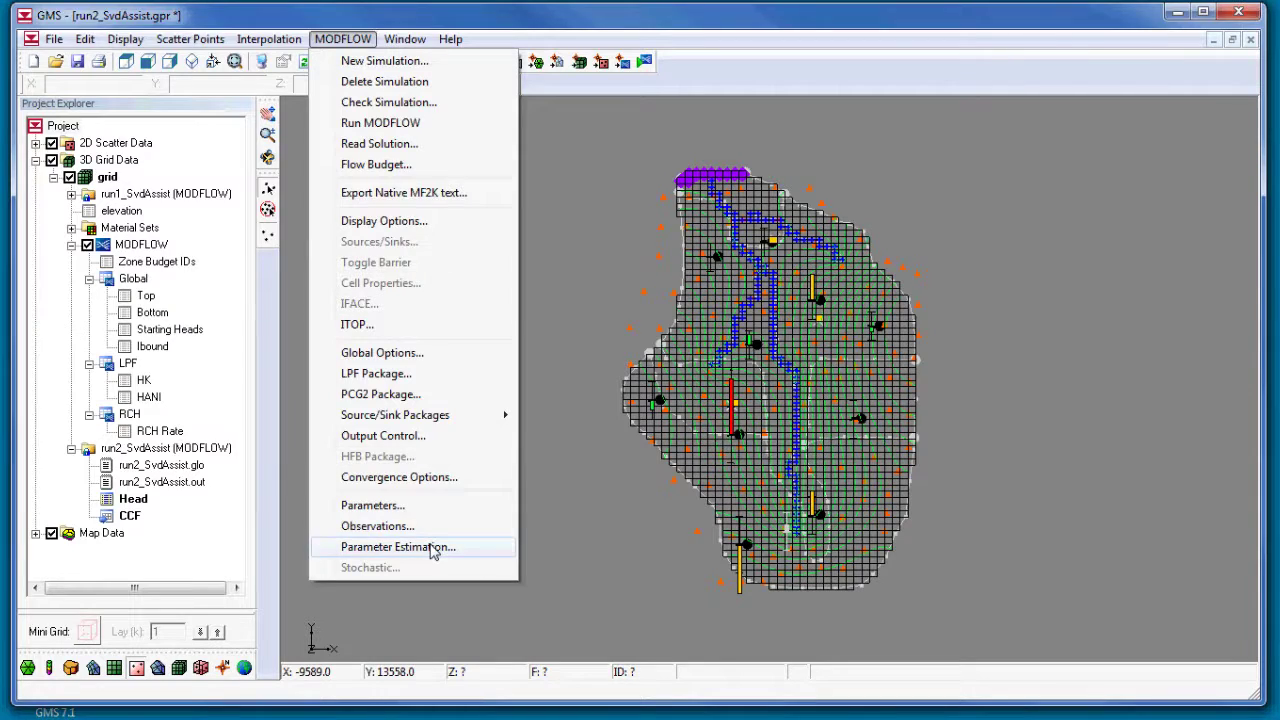
pyautogui.click(398, 547)
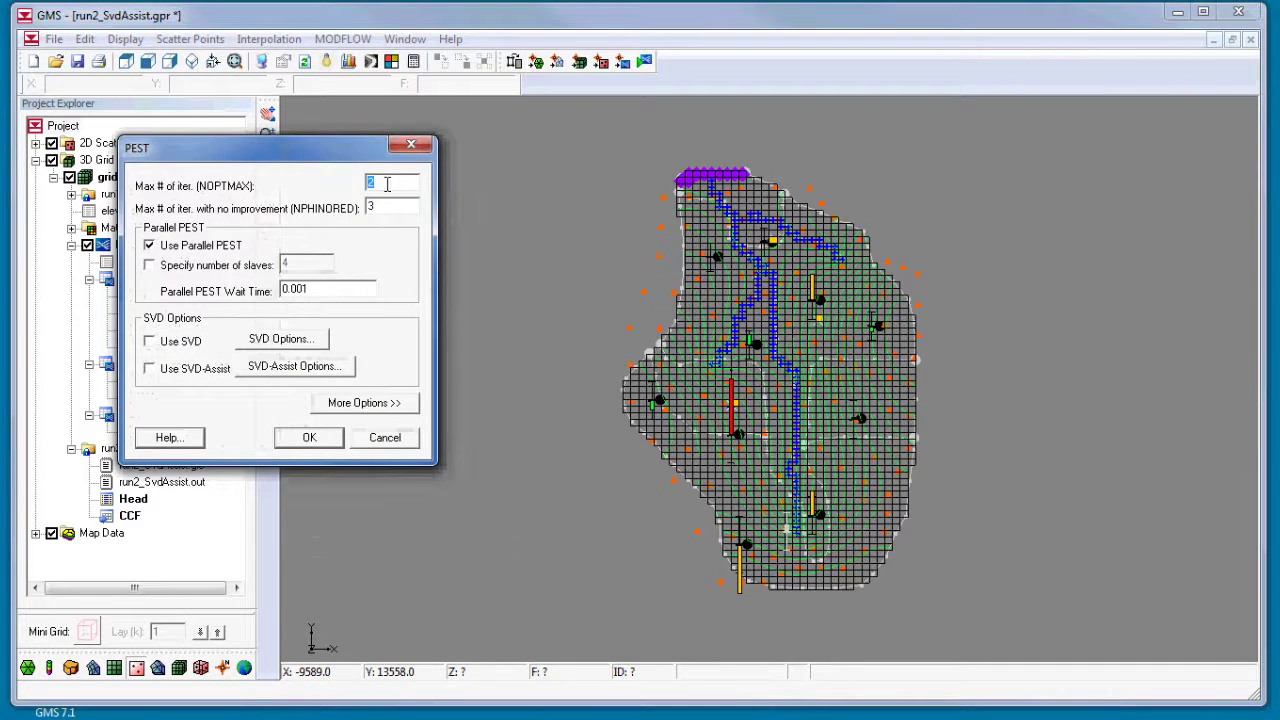
pyautogui.write('15')
pyautogui.click(190, 370)
pyautogui.click(303, 437)
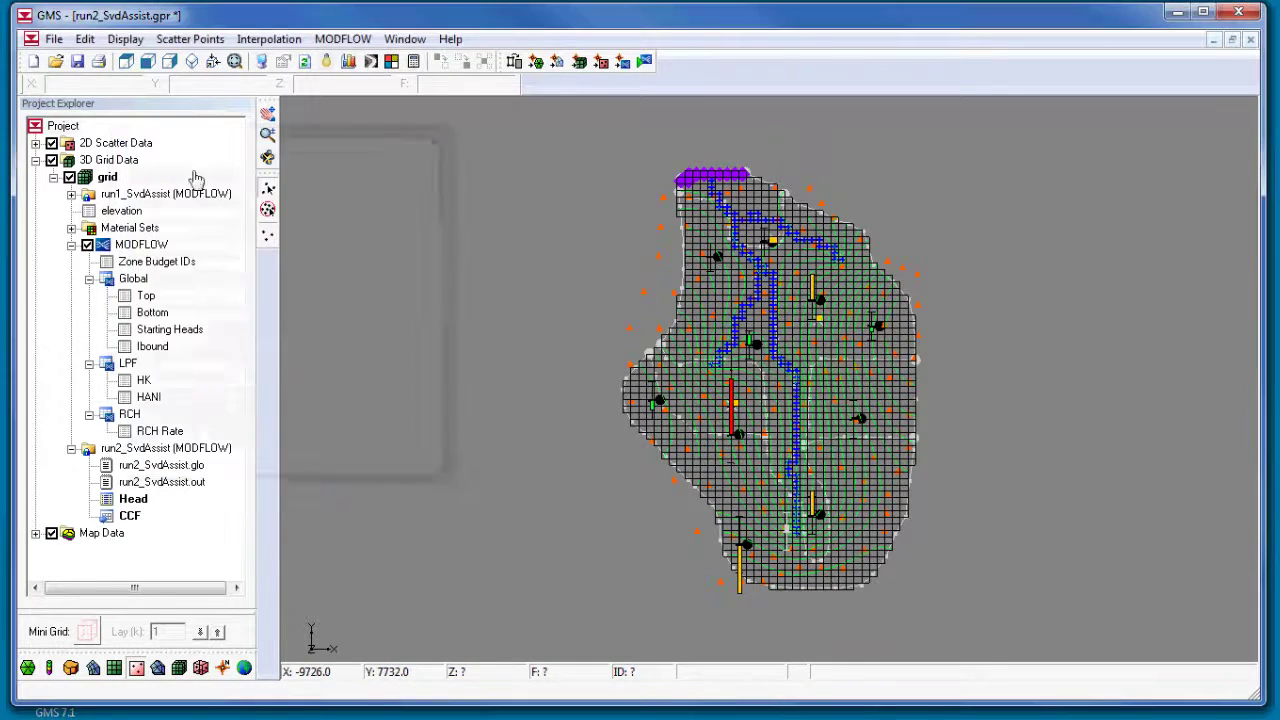
# Save the project as run3_SvdAssist.gpr by changing run2 to run3 in the name
pyautogui.click(55, 40)
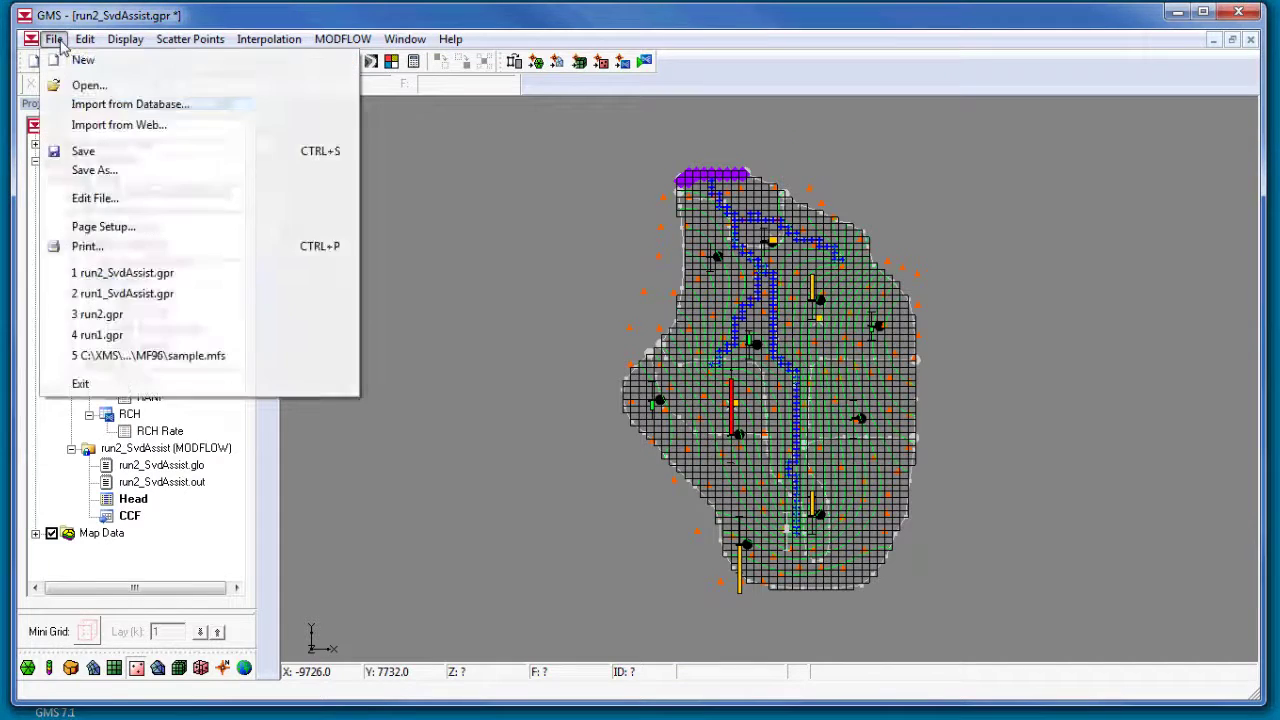
pyautogui.click(117, 173)
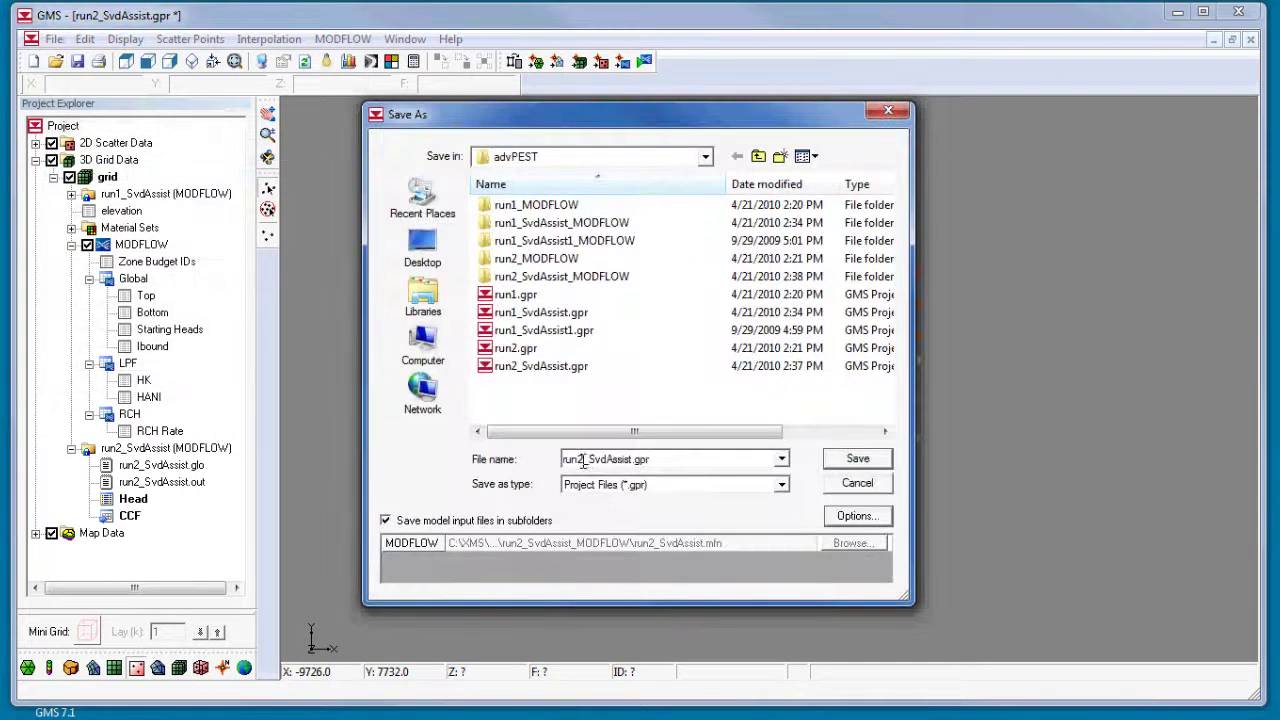
pyautogui.doubleClick(590, 462)
pyautogui.click(587, 460)
pyautogui.press('BackSpace')
pyautogui.write('3')
pyautogui.click(866, 459)
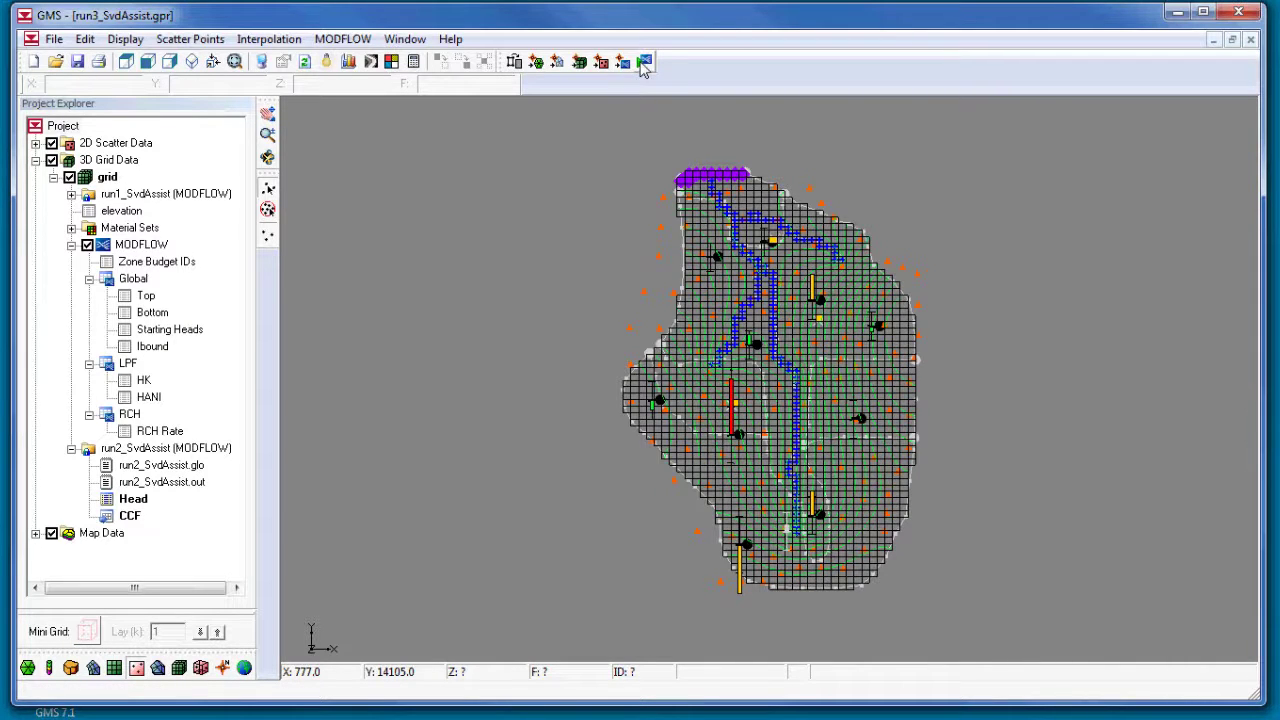
# Run SVD-Assist PEST on run3_SvdAssist through 11 iterations to error 0.156, then close
pyautogui.click(644, 63)
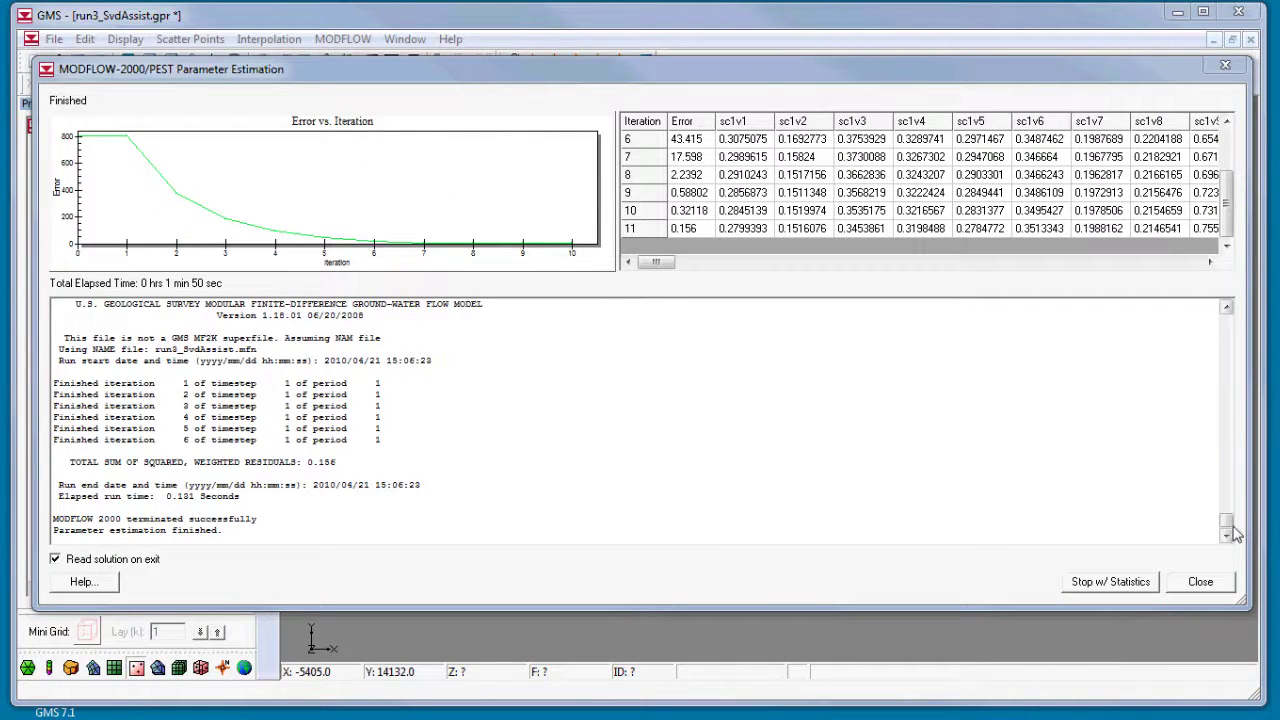
pyautogui.moveTo(1232, 538); pyautogui.dragTo(1228, 518)
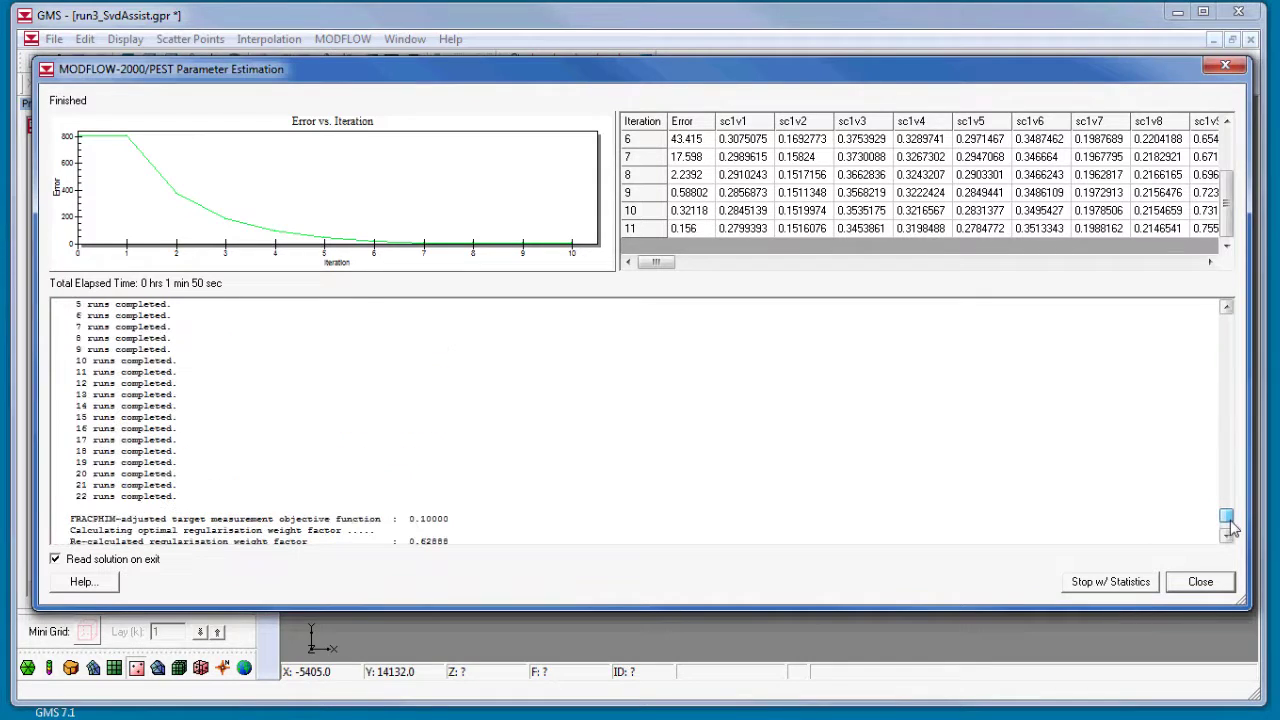
pyautogui.click(1200, 582)
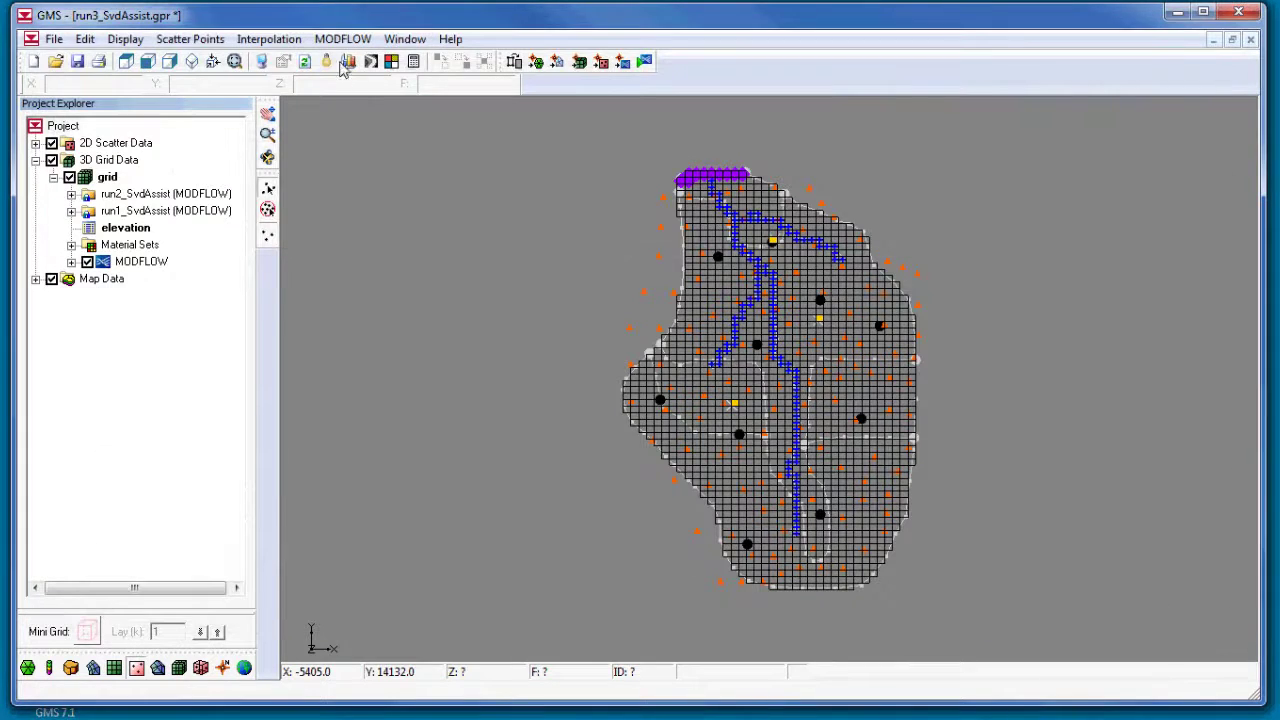
# Import optimal values from run3_SvdAssist.bpa into the MODFLOW Parameters dialog and accept them
pyautogui.click(348, 42)
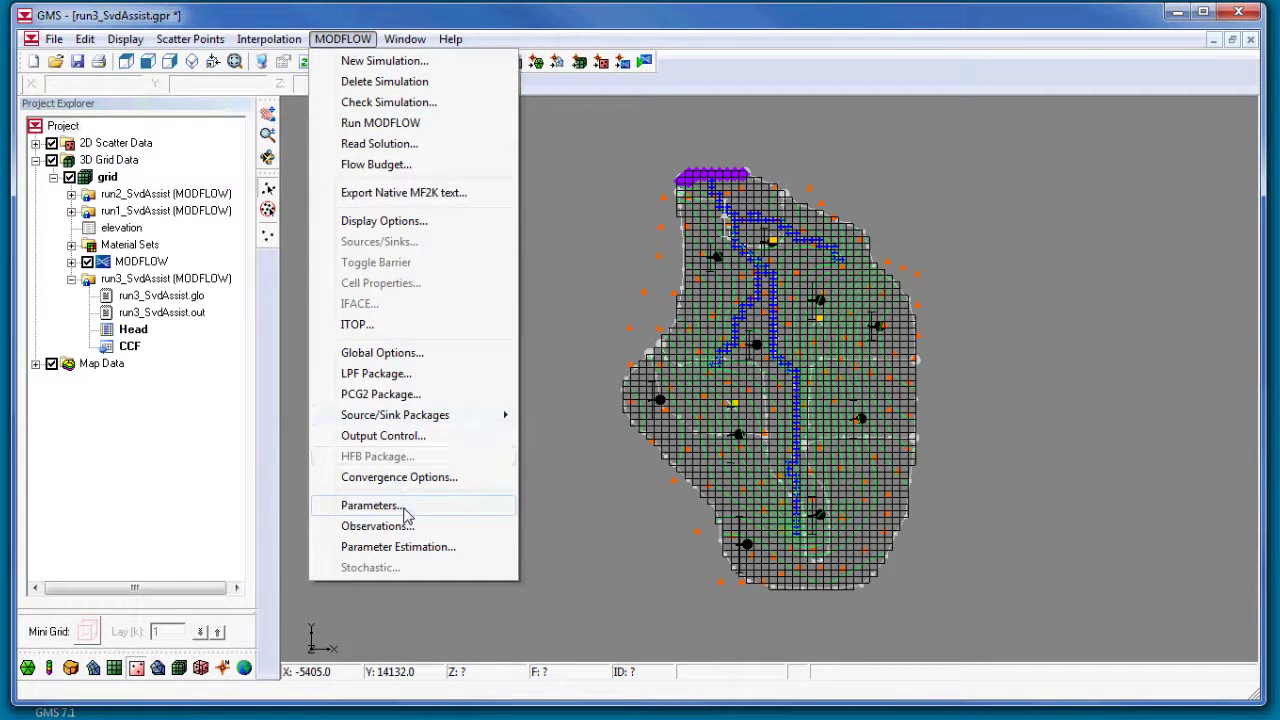
pyautogui.click(372, 506)
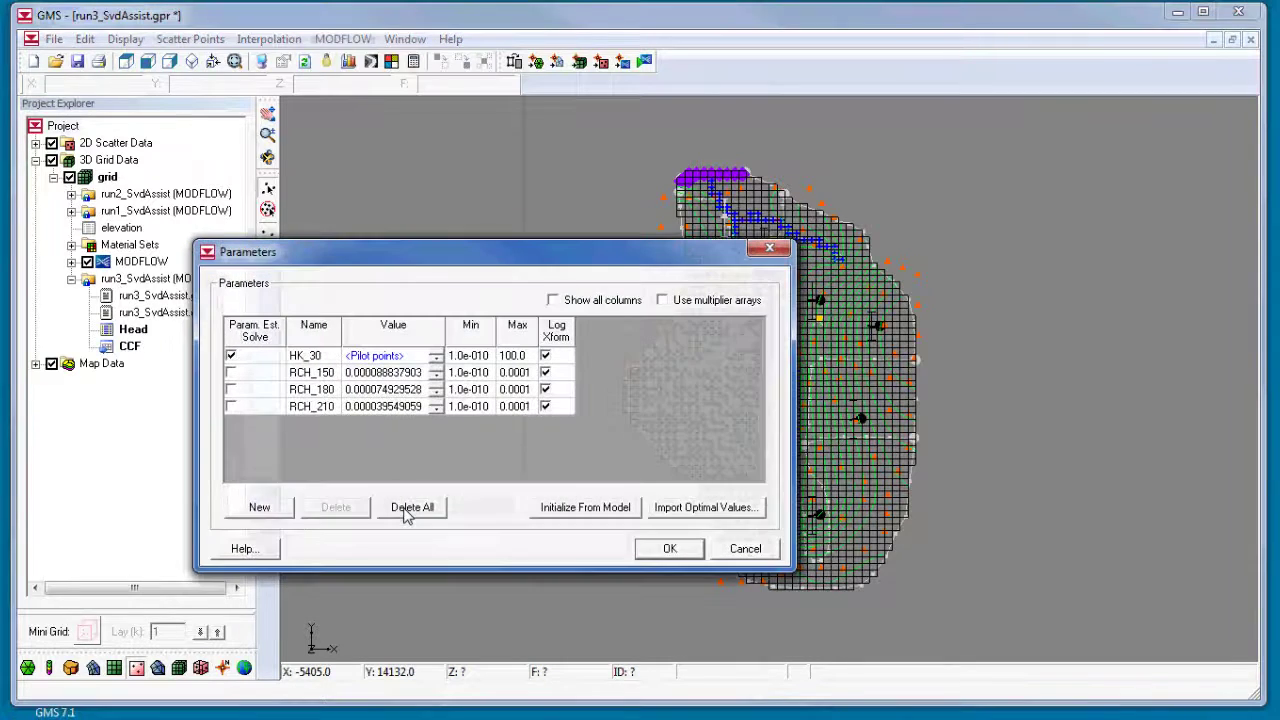
pyautogui.click(710, 509)
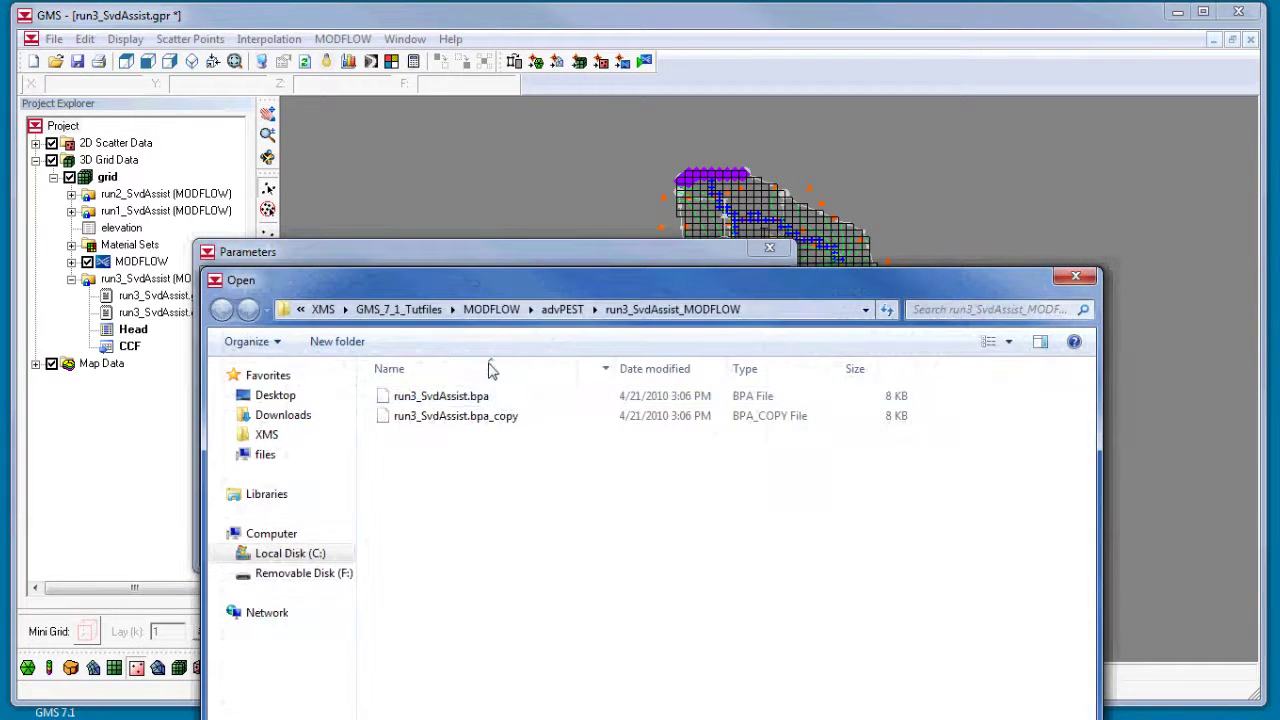
pyautogui.click(470, 398)
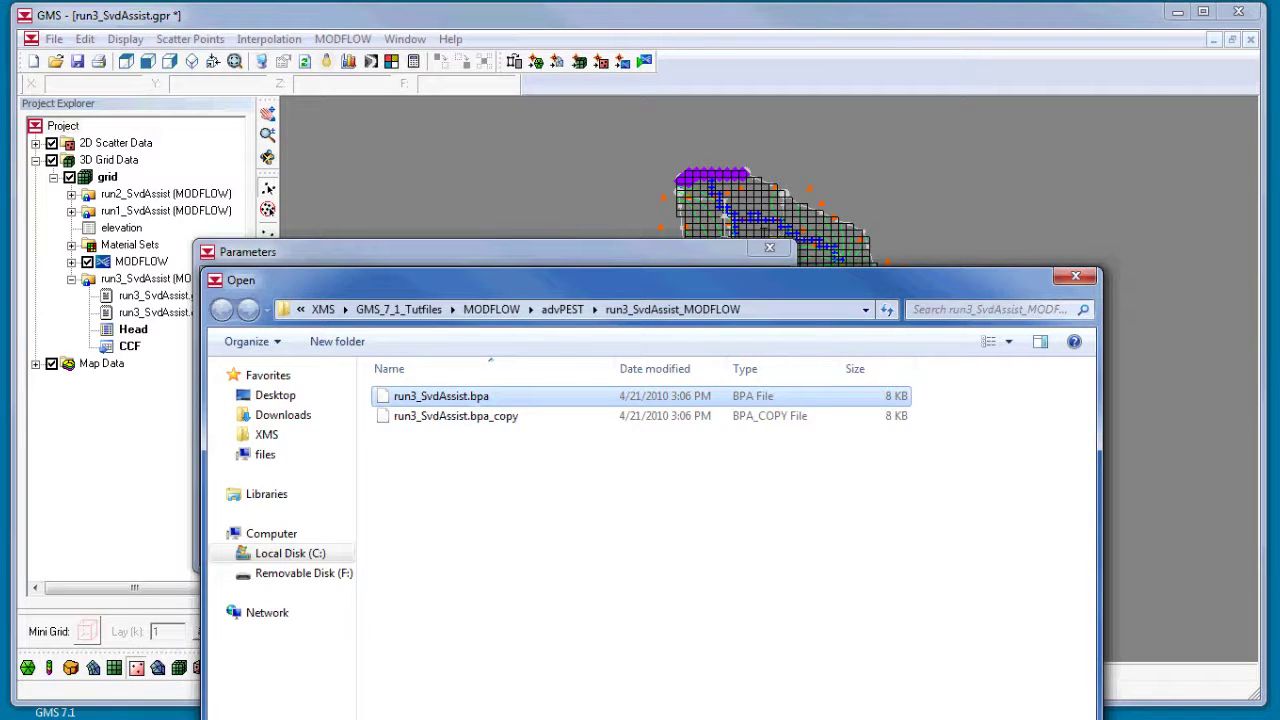
pyautogui.press('Return')
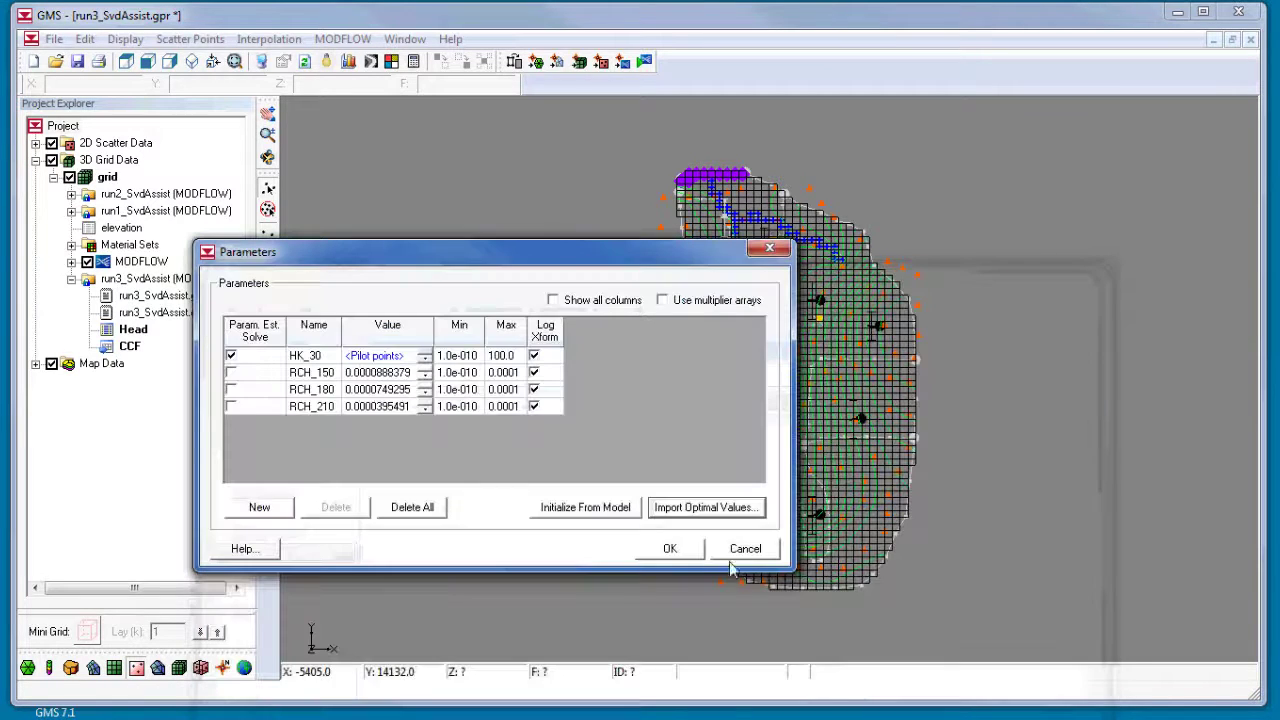
pyautogui.click(666, 549)
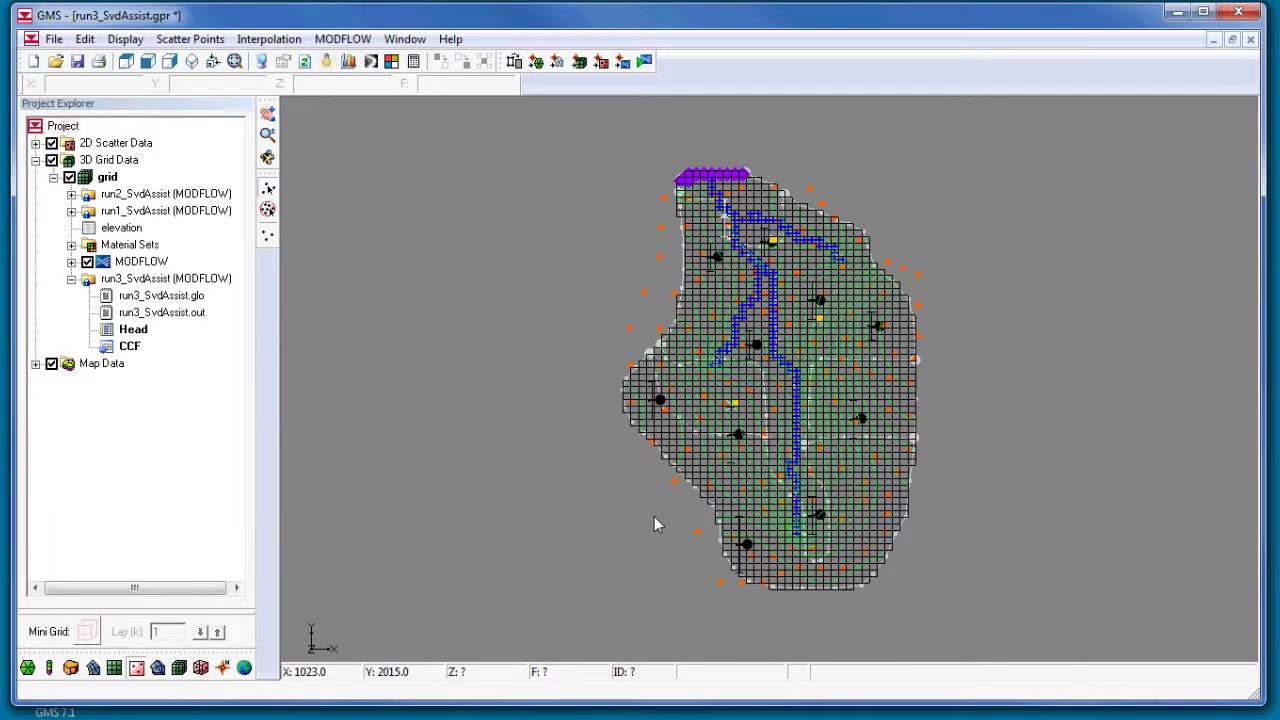